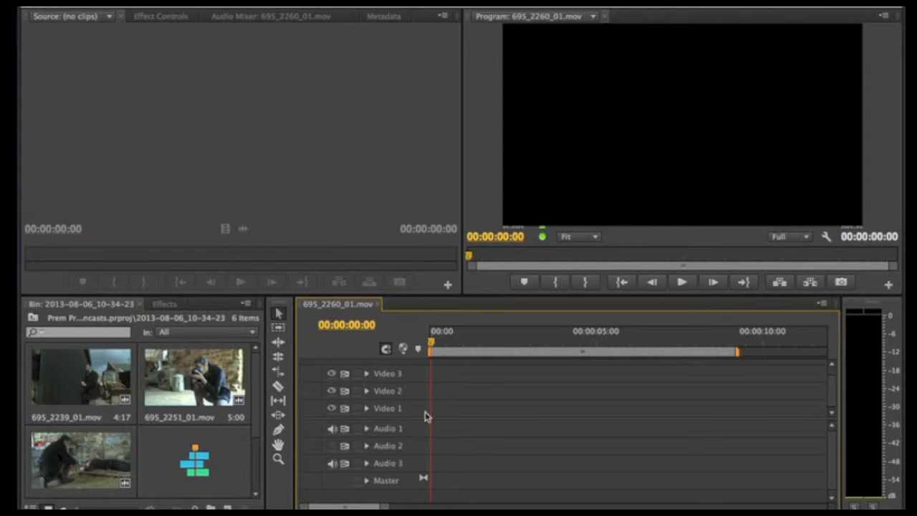
Open the clip 695_2239_01.mov in the Source monitor.
{"action": "key", "text": "ctrl+s"}
{"action": "left_click", "coordinate": [80, 378]}
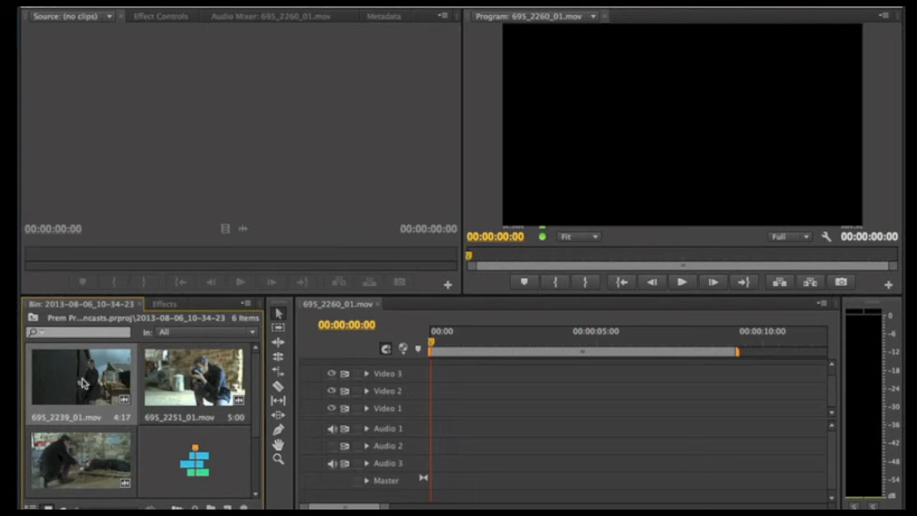
{"action": "double_click", "coordinate": [79, 376]}
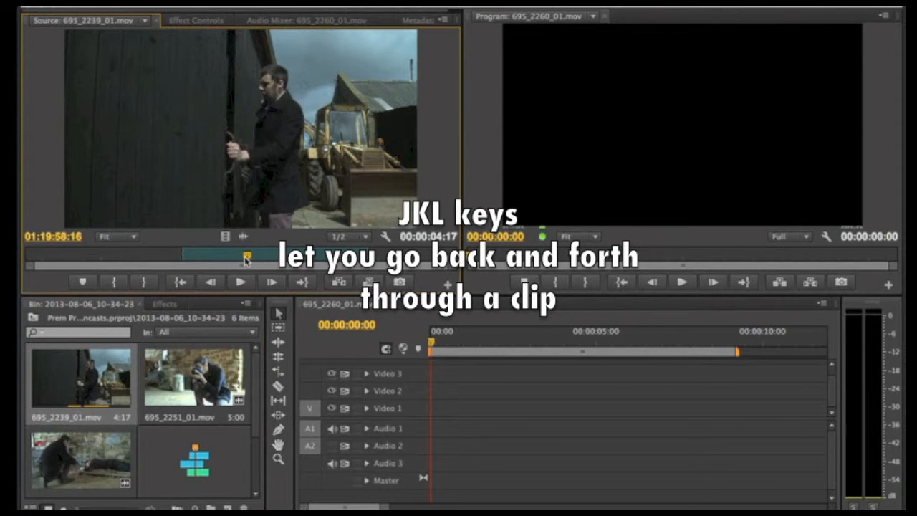
Shuttle through 695_2239_01.mov and mark an In point at about 01:19:56 and an Out point at 01:20:03:01.
{"action": "left_click_drag", "start_coordinate": [246, 260], "coordinate": [212, 265]}
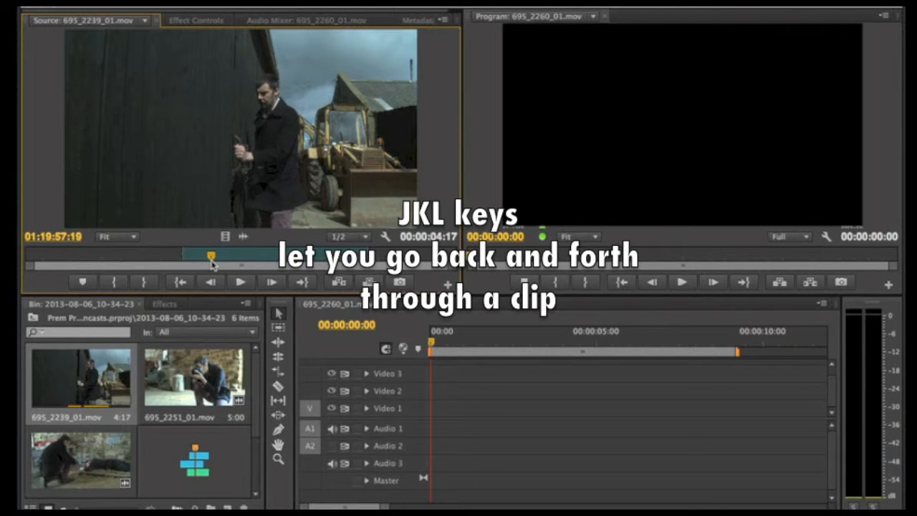
{"action": "key", "text": "j"}
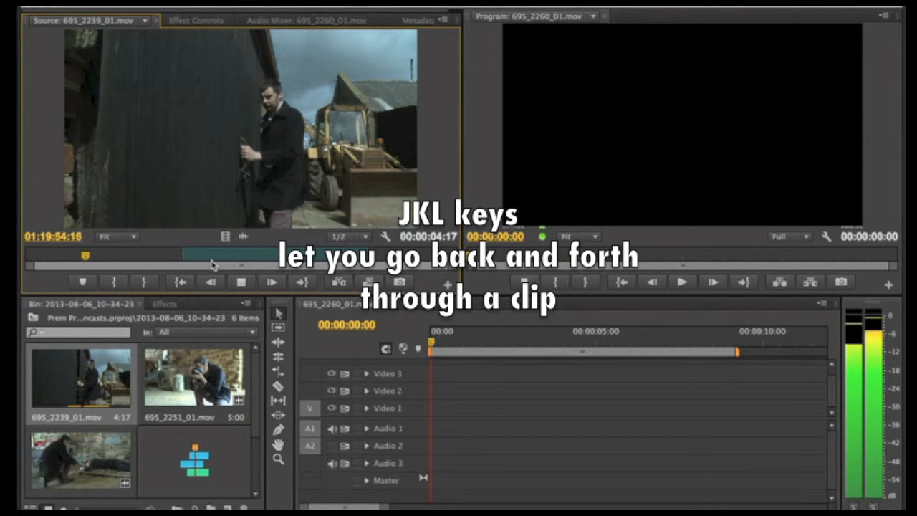
{"action": "key", "text": "l"}
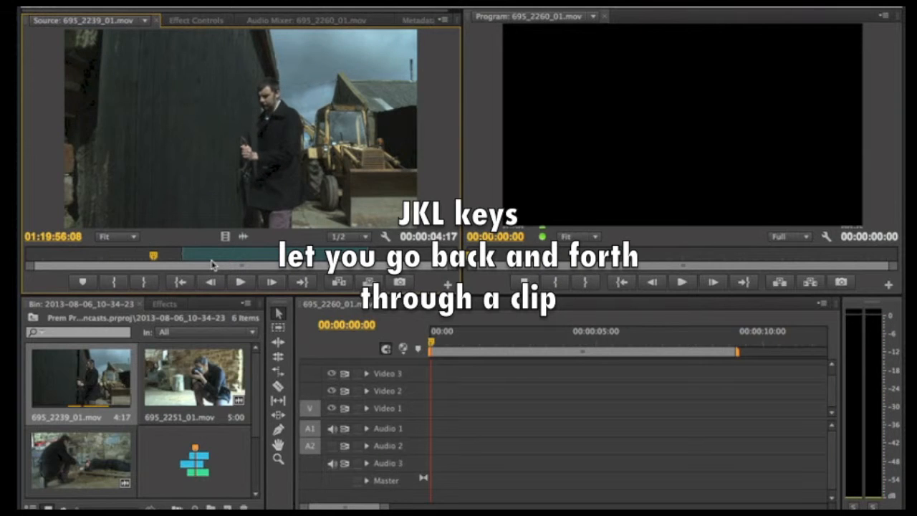
{"action": "key", "text": "j"}
{"action": "key", "text": "l"}
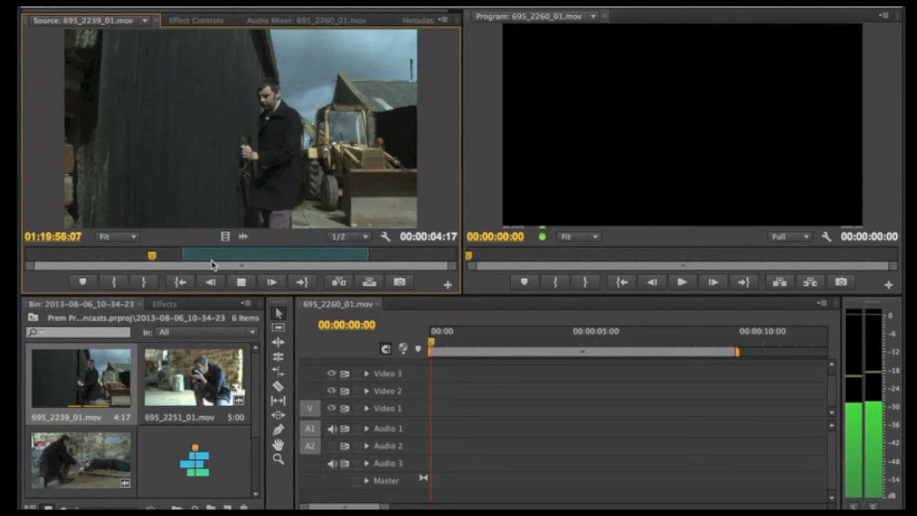
{"action": "key", "text": "k"}
{"action": "key", "text": "i"}
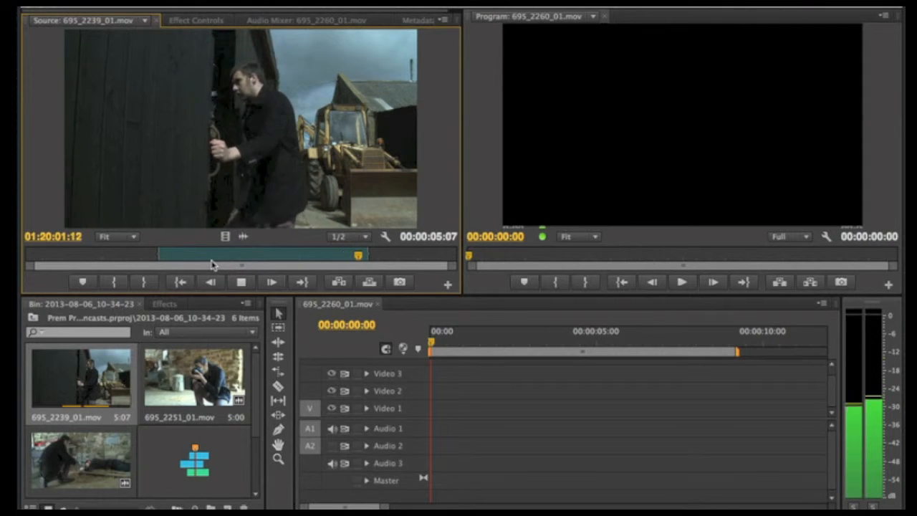
{"action": "key", "text": "space"}
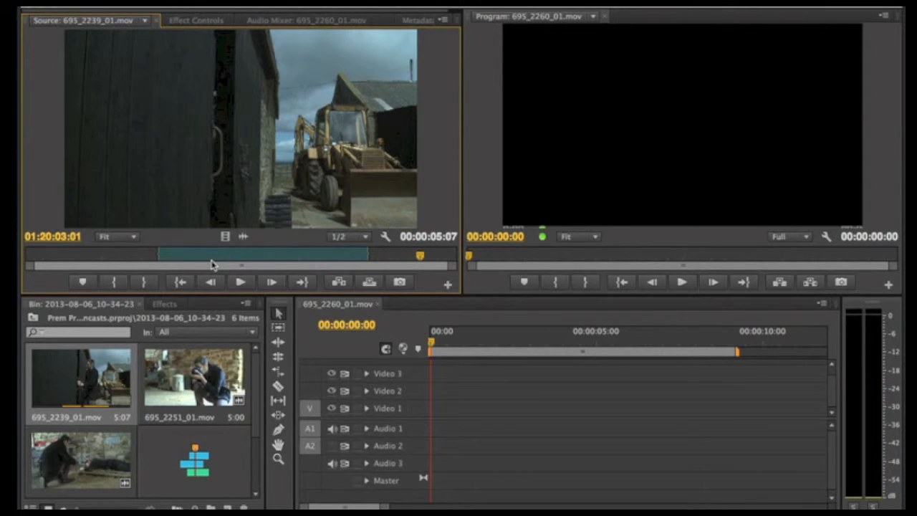
{"action": "key", "text": "o"}
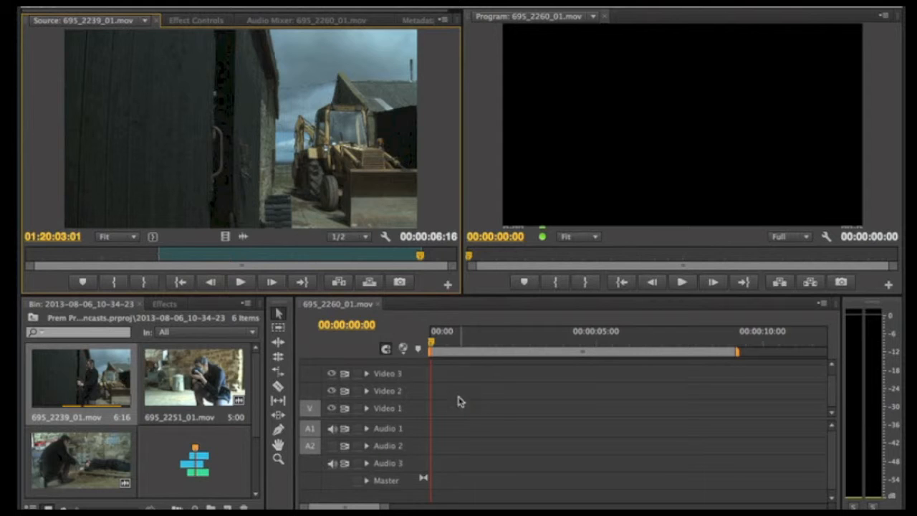
Target Video 1, Audio 1 and Audio 2, try overwriting the marked clip onto them at the sequence start, and undo the edit.
{"action": "left_click", "coordinate": [399, 409]}
{"action": "left_click", "coordinate": [400, 430]}
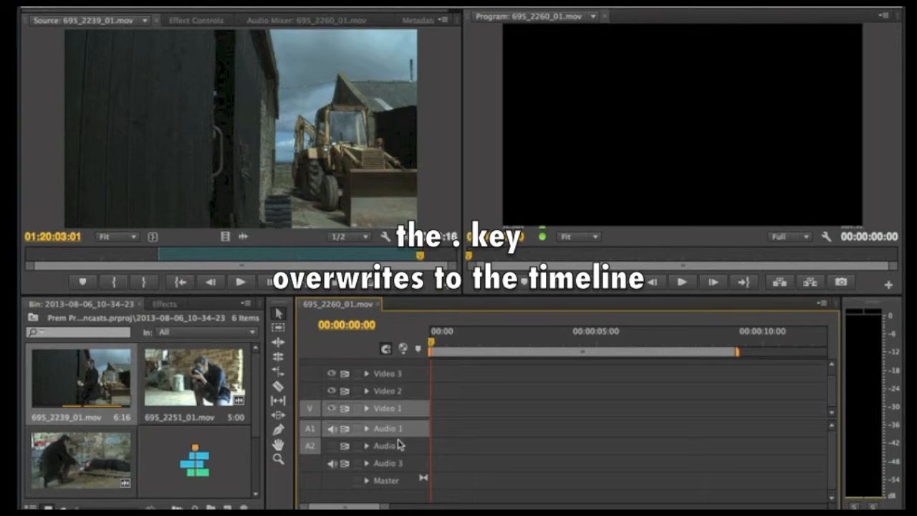
{"action": "left_click", "coordinate": [399, 448]}
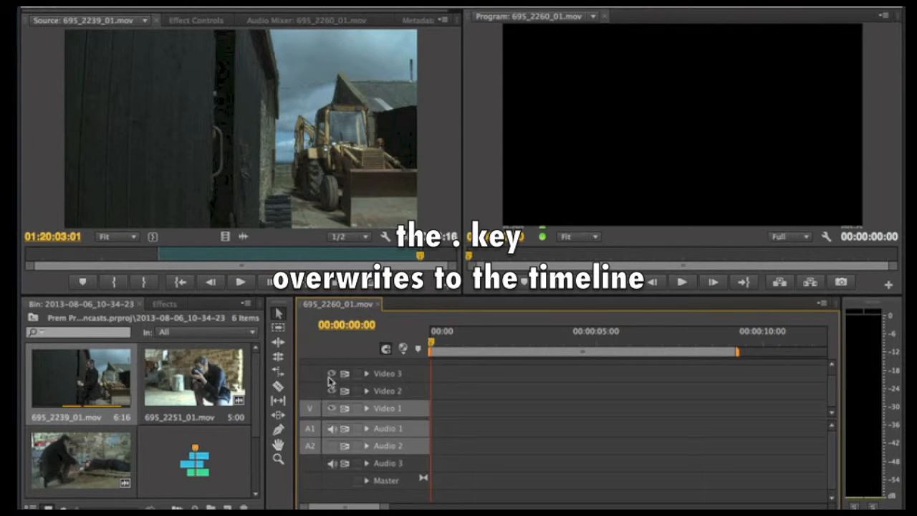
{"action": "key", "text": "period"}
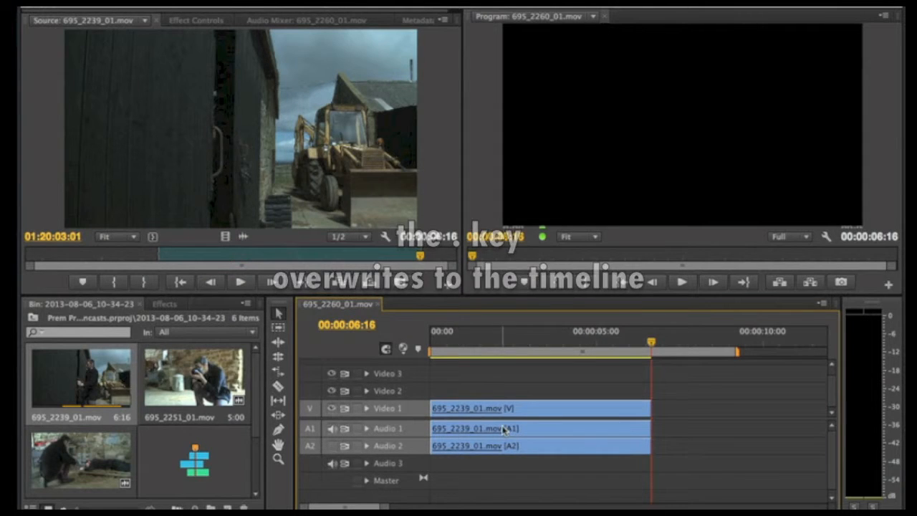
{"action": "key", "text": "ctrl+z"}
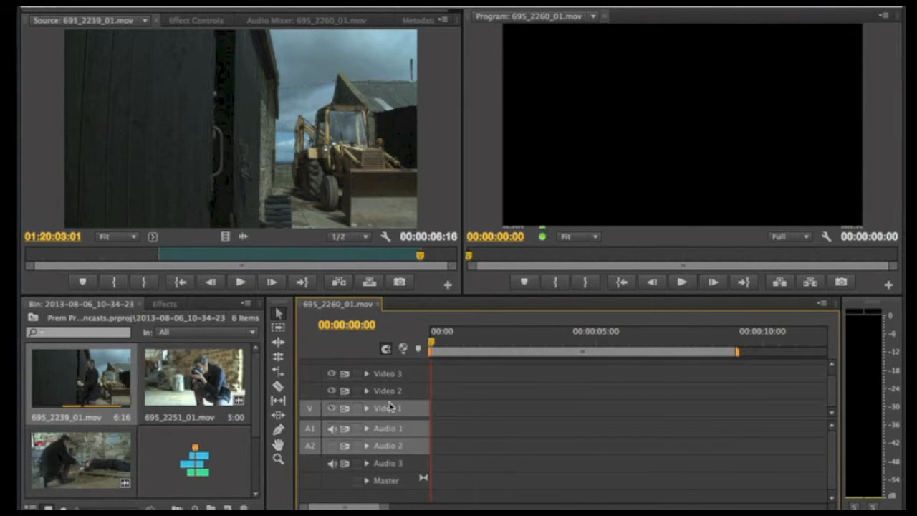
Try overwriting only the clip's video onto Video 1 with both audio tracks untargeted, and undo the edit.
{"action": "left_click", "coordinate": [394, 429]}
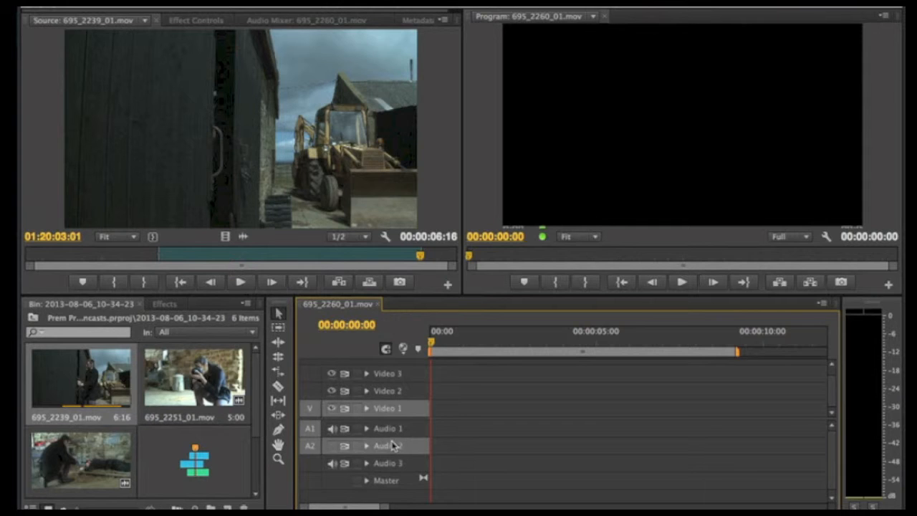
{"action": "left_click", "coordinate": [392, 445]}
{"action": "key", "text": "period"}
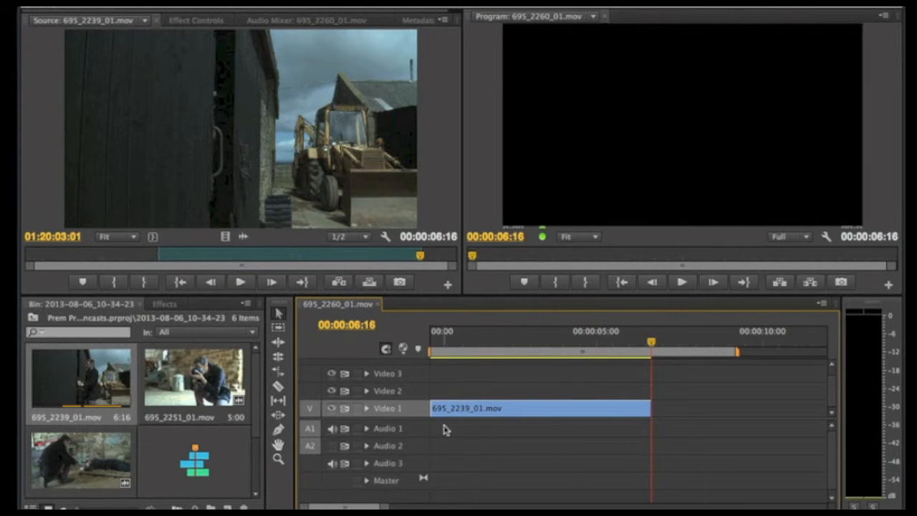
{"action": "key", "text": "ctrl+z"}
Try overwriting only the clip's audio onto Audio 1 and Audio 2 with Video 1 untargeted, and undo the edit.
{"action": "left_click", "coordinate": [394, 430]}
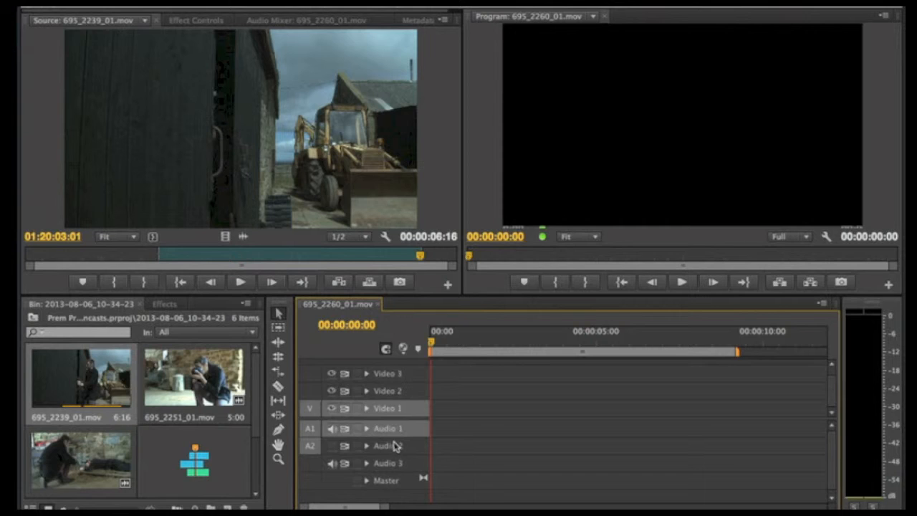
{"action": "left_click", "coordinate": [394, 446]}
{"action": "left_click", "coordinate": [390, 414]}
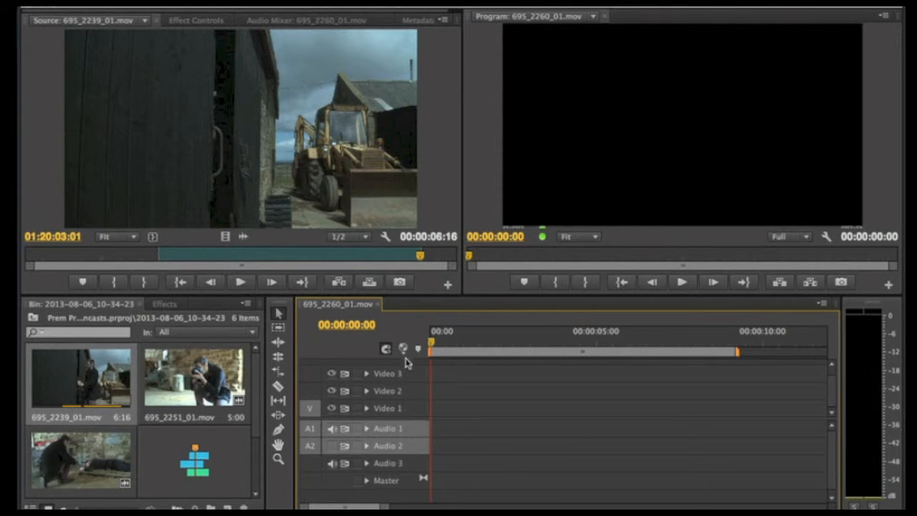
{"action": "key", "text": "period"}
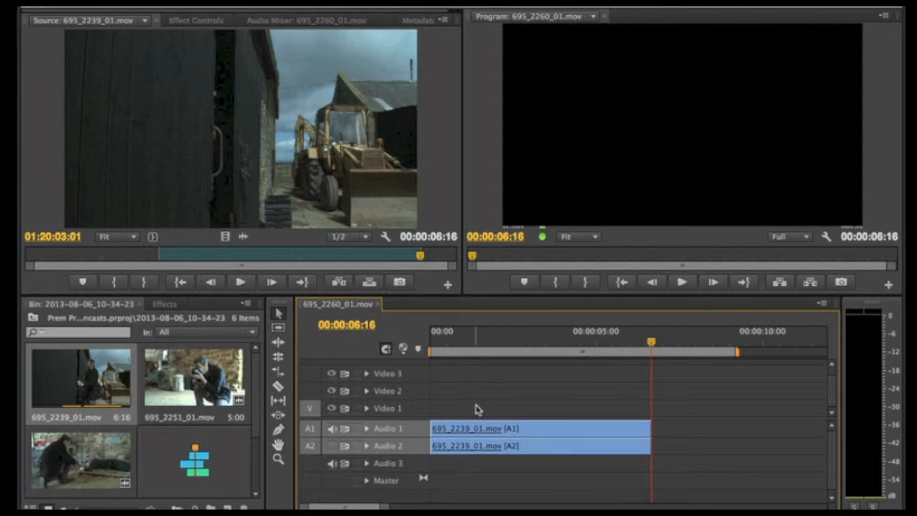
{"action": "key", "text": "ctrl+z"}
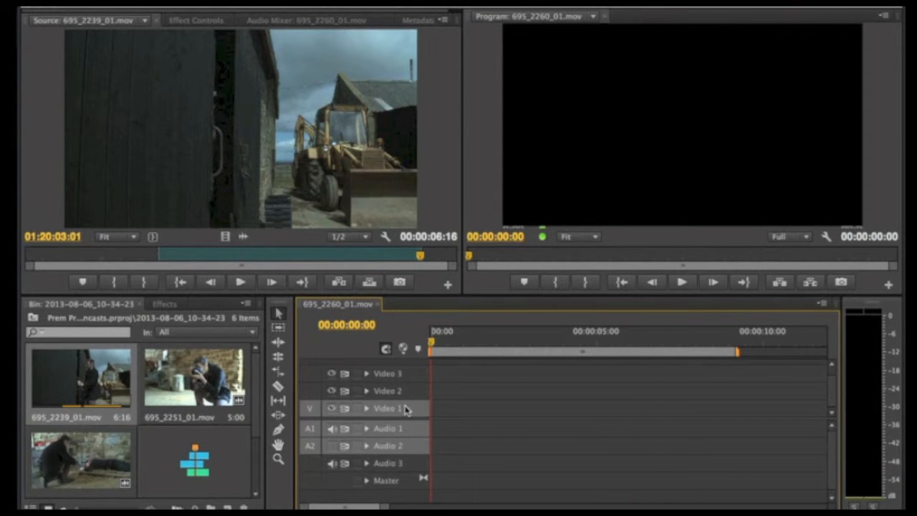
Overwrite the marked clip onto Video 1, Audio 1 and Audio 2 at the sequence start and park the playhead at 00:00:03:11.
{"action": "key", "text": "period"}
{"action": "left_click_drag", "start_coordinate": [651, 345], "coordinate": [555, 344]}
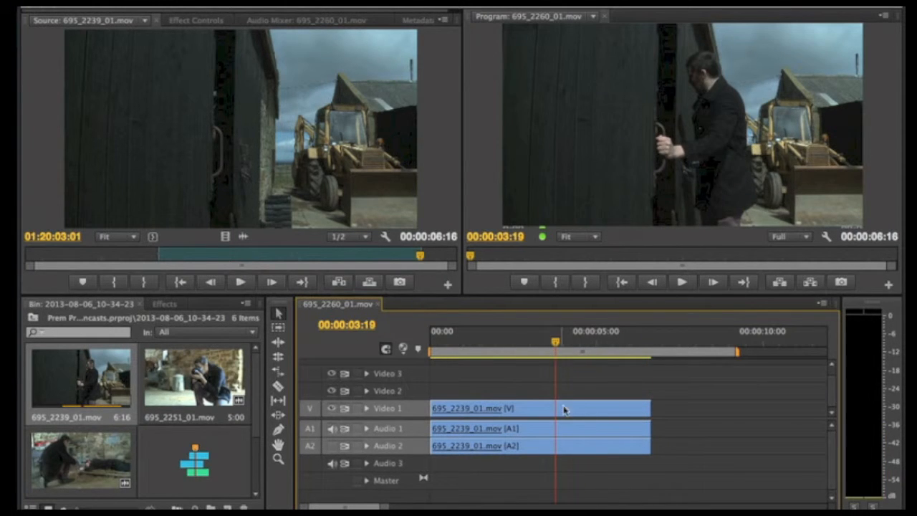
{"action": "key", "text": "space"}
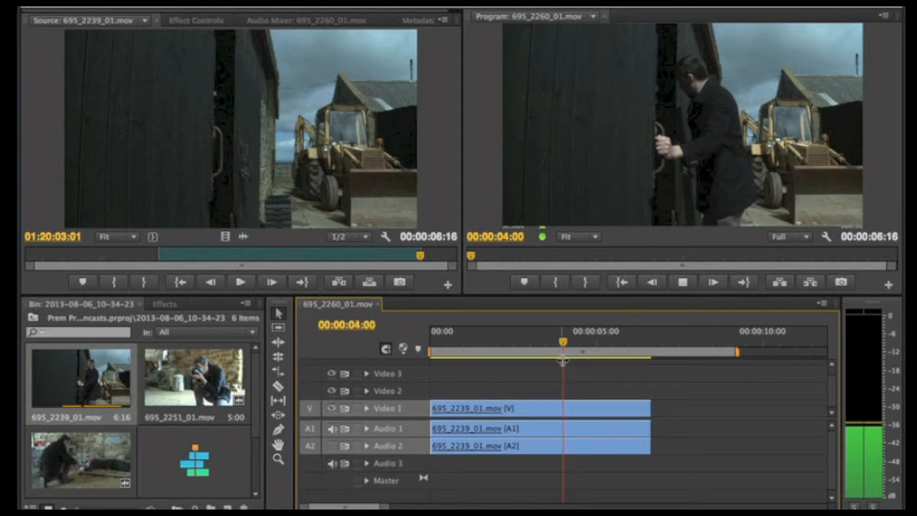
{"action": "key", "text": "j"}
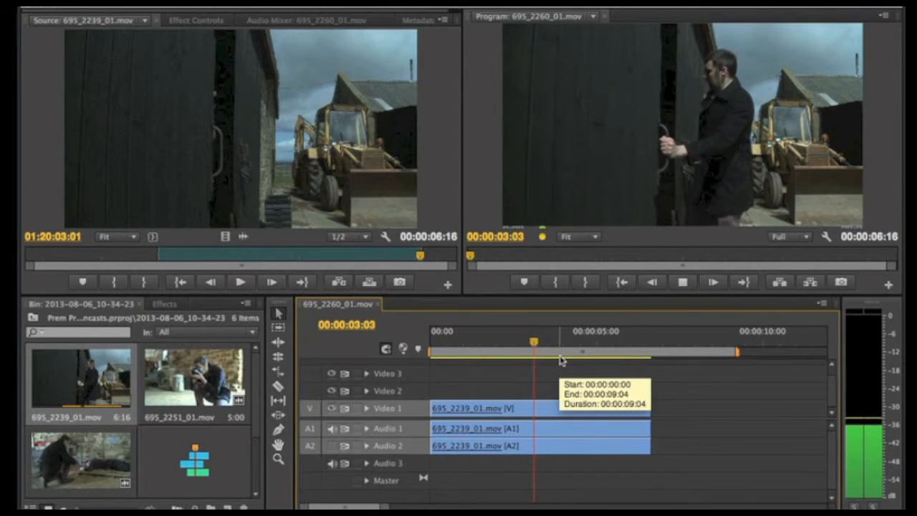
{"action": "key", "text": "space"}
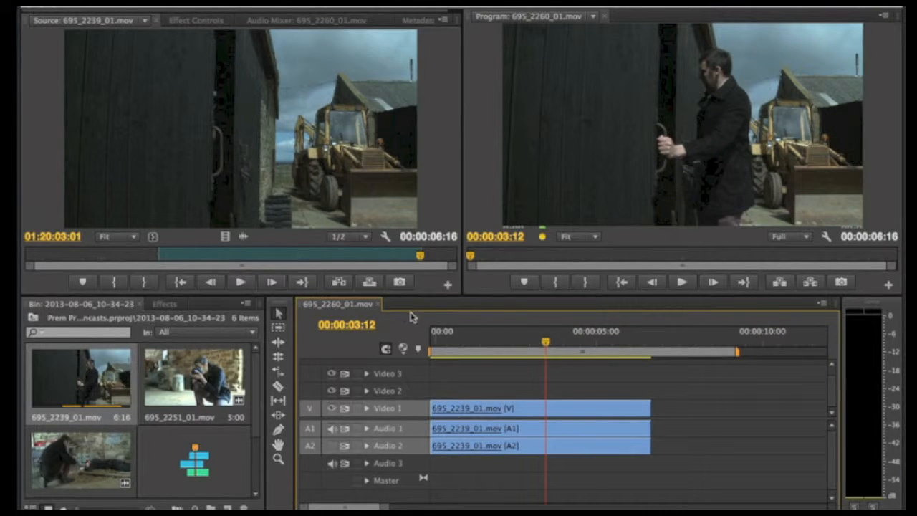
{"action": "key", "text": "j"}
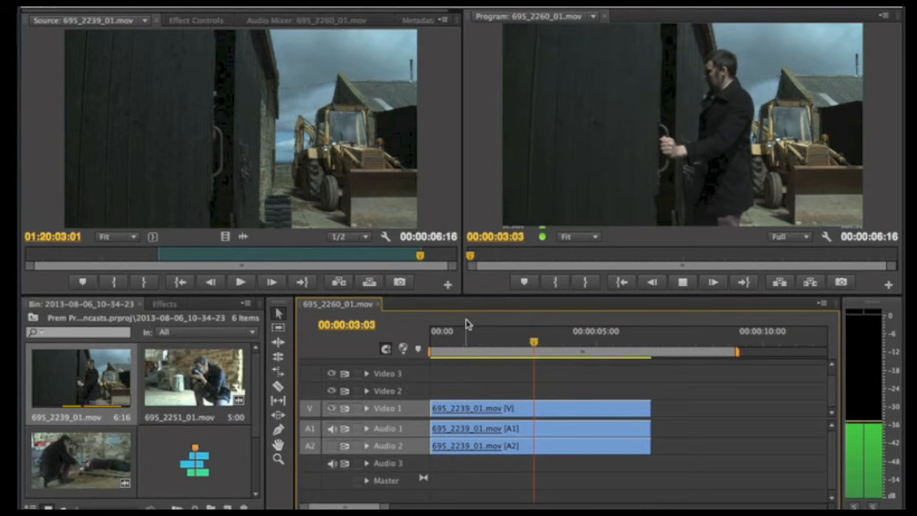
{"action": "key", "text": "l"}
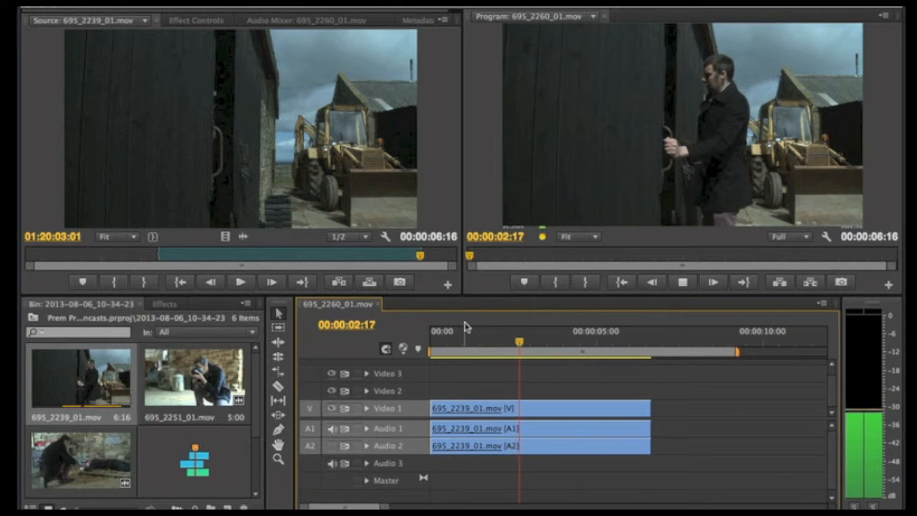
{"action": "key", "text": "k"}
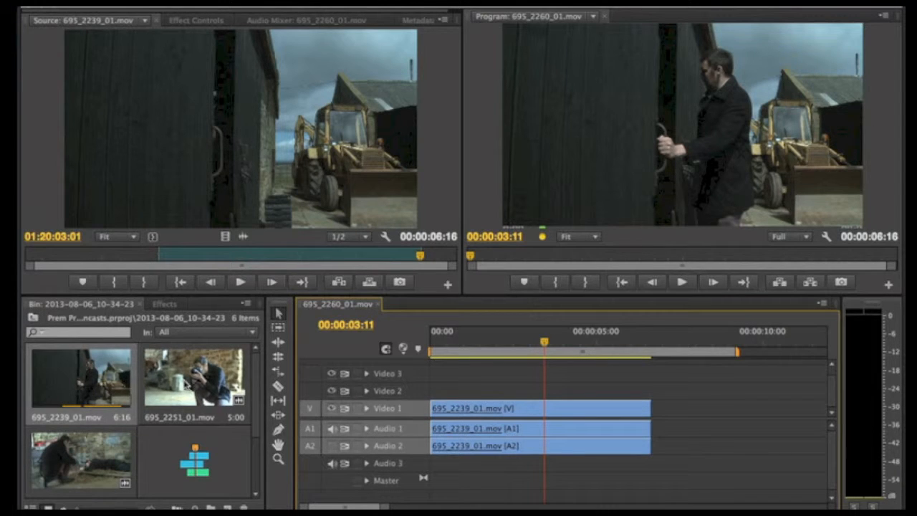
Open 695_2251_01.mov in the Source monitor and overwrite its marked range onto the targeted tracks at the playhead.
{"action": "left_click", "coordinate": [184, 382]}
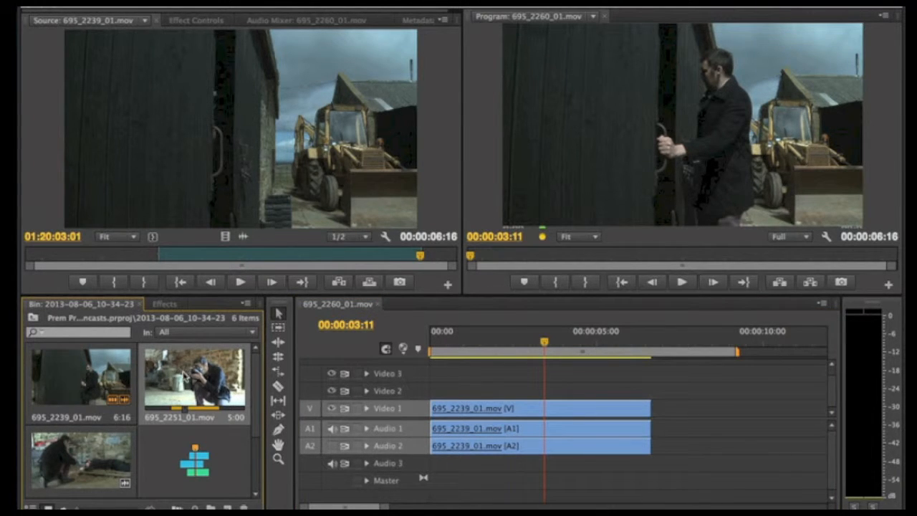
{"action": "double_click", "coordinate": [185, 376]}
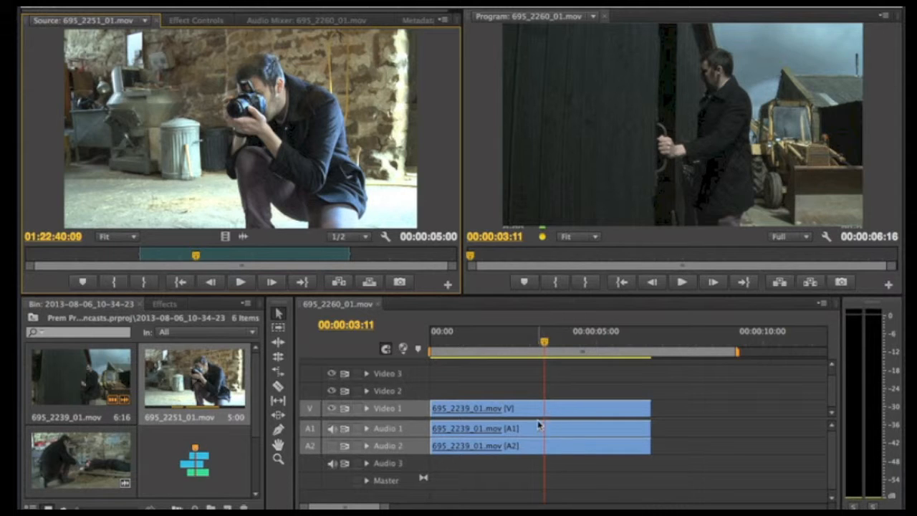
{"action": "key", "text": "period"}
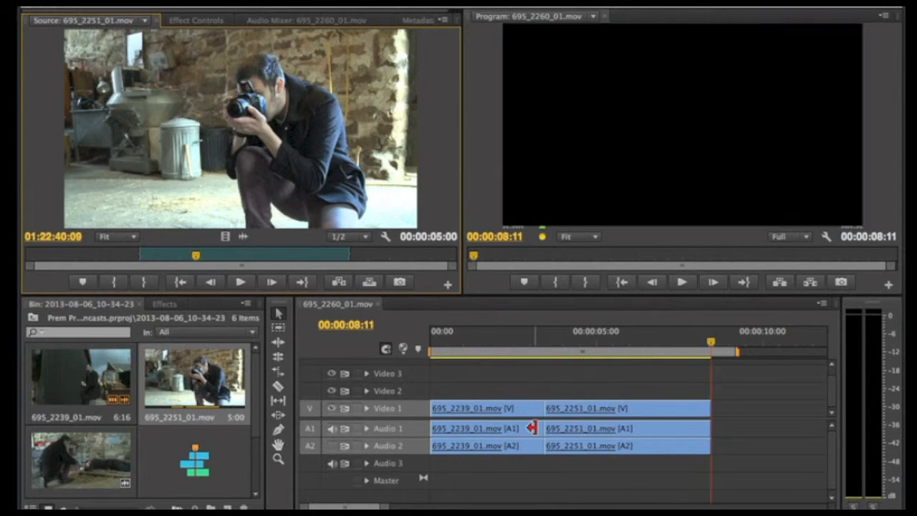
Play the sequence across the cut between 695_2239_01.mov and 695_2251_01.mov twice to review the edit.
{"action": "left_click", "coordinate": [523, 335]}
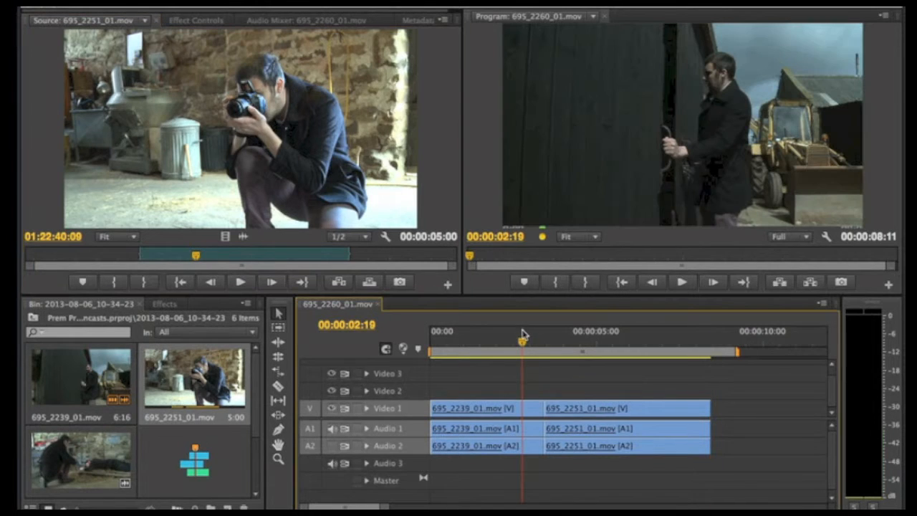
{"action": "key", "text": "space"}
{"action": "key", "text": "space"}
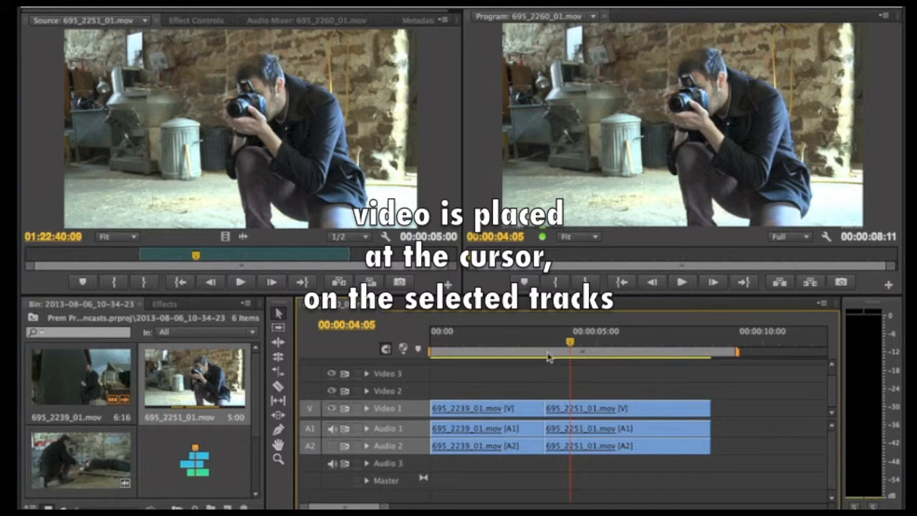
{"action": "left_click_drag", "start_coordinate": [570, 341], "coordinate": [510, 343]}
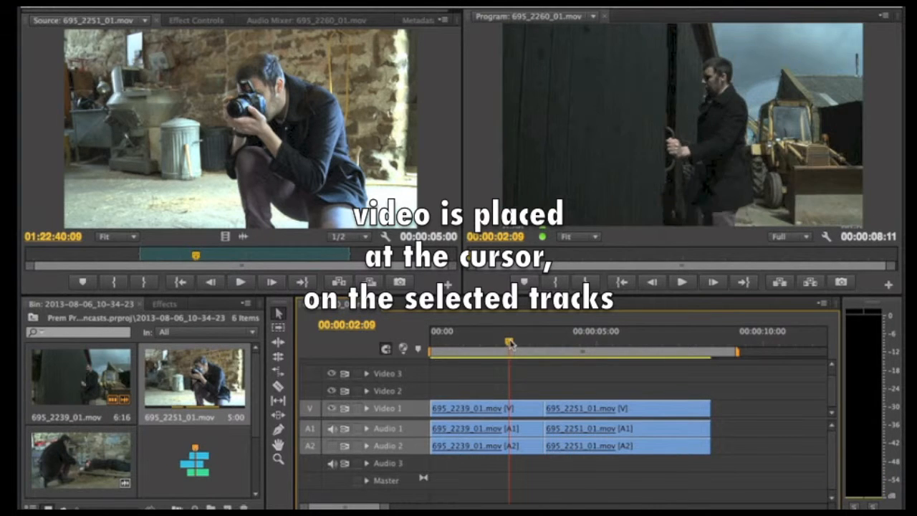
{"action": "key", "text": "space"}
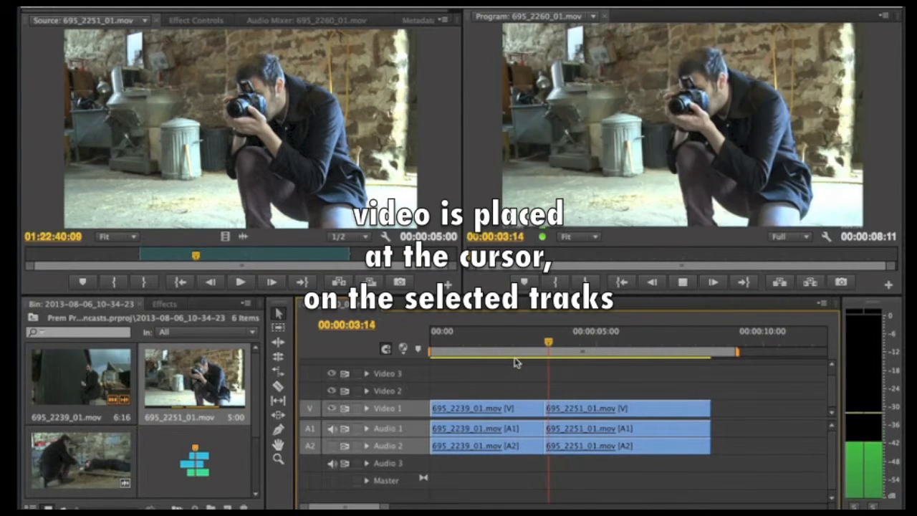
{"action": "key", "text": "space"}
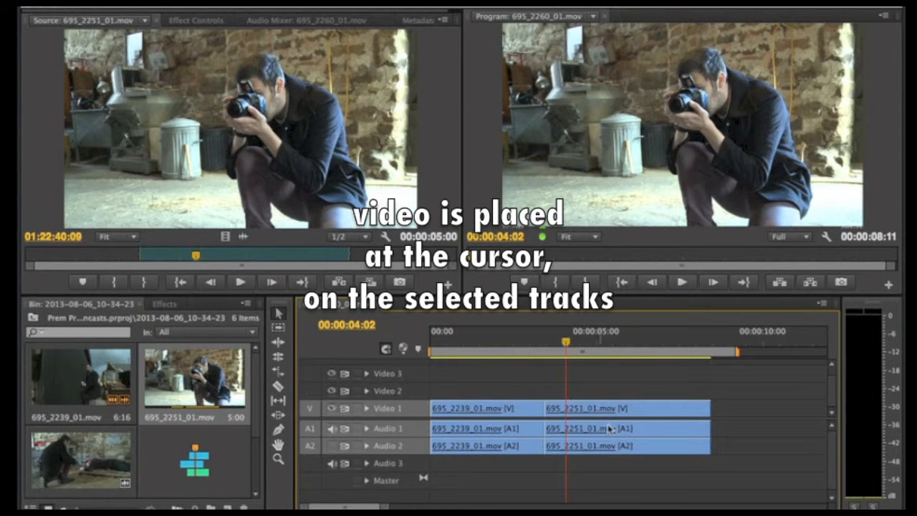
Undo the overwrite of 695_2251_01.mov and review the end portion of 695_2239_01.mov in the sequence.
{"action": "key", "text": "ctrl+z"}
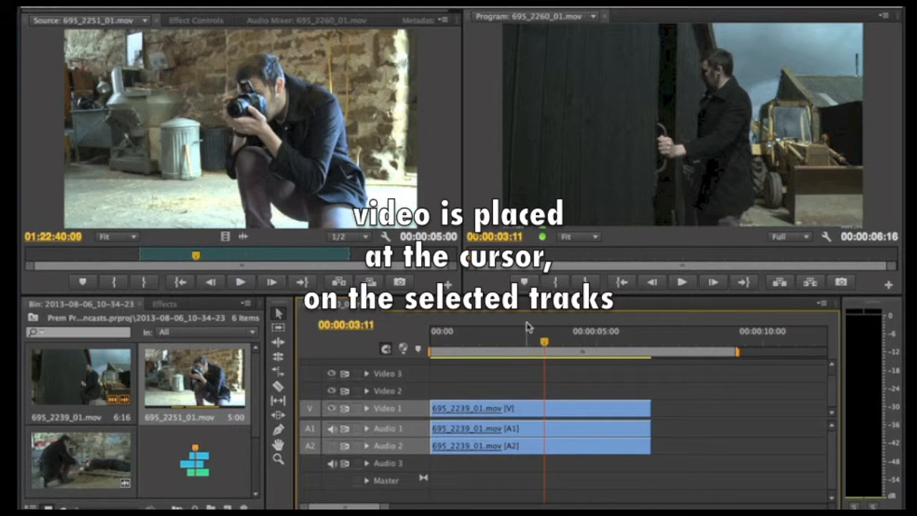
{"action": "left_click_drag", "start_coordinate": [545, 342], "coordinate": [570, 346]}
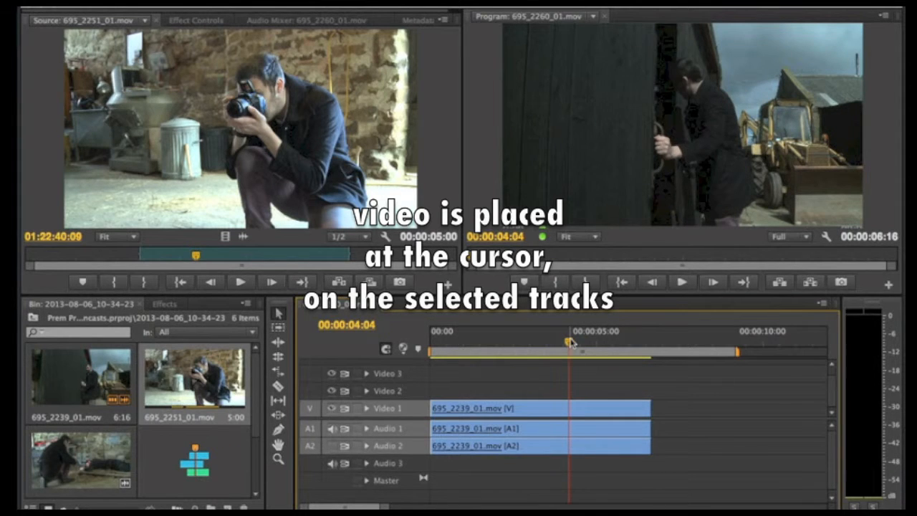
{"action": "key", "text": "space"}
{"action": "left_click_drag", "start_coordinate": [622, 346], "coordinate": [640, 351]}
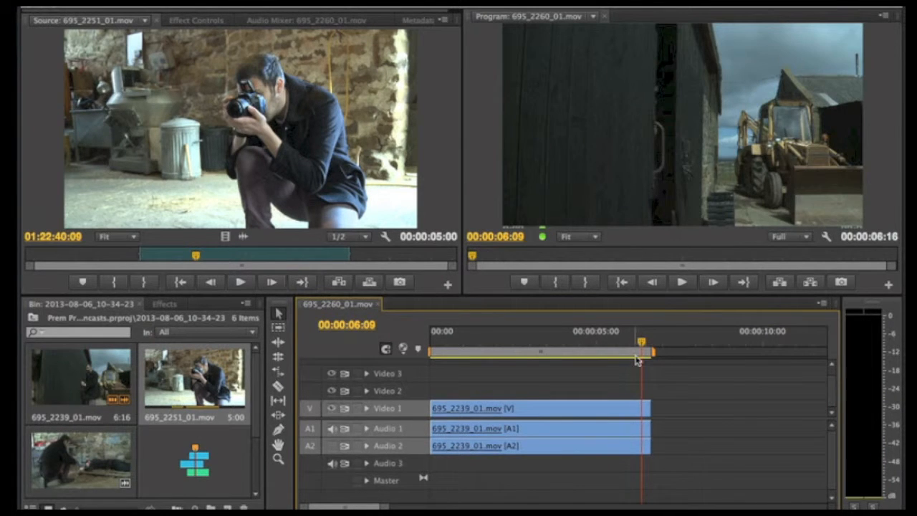
Park the playhead at the end of 695_2239_01.mov and overwrite the marked range of 695_2251_01.mov there onto the targeted tracks.
{"action": "key", "text": "Up"}
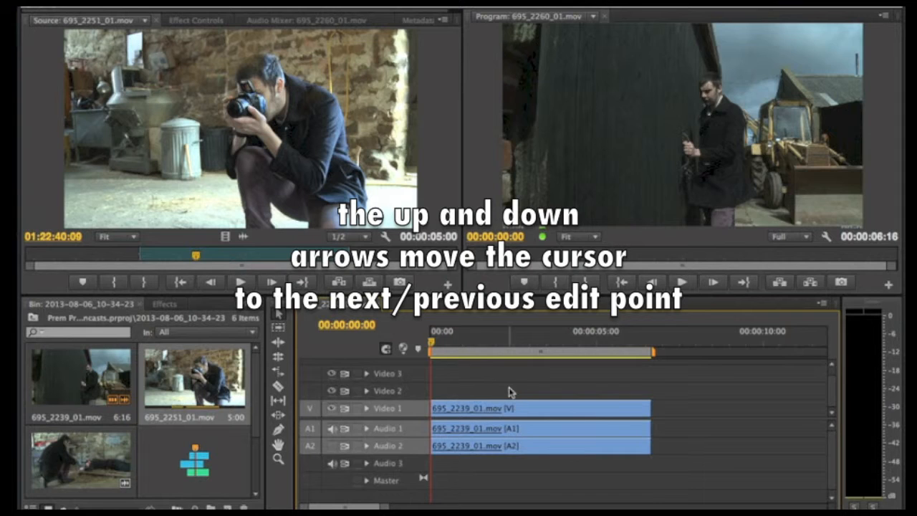
{"action": "key", "text": "Down"}
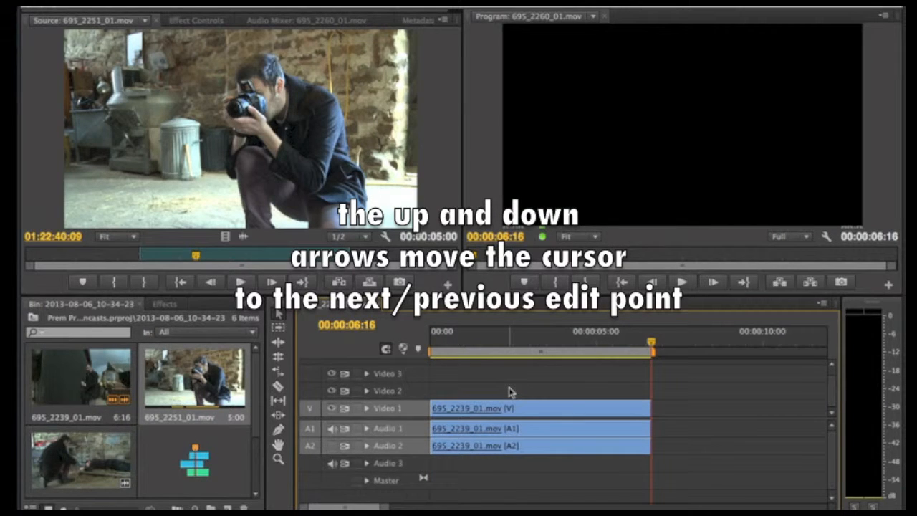
{"action": "key", "text": "Up"}
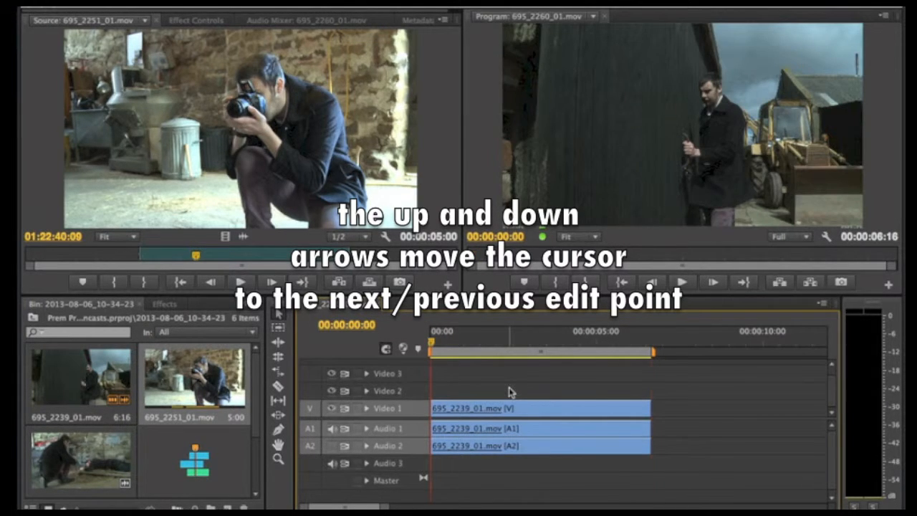
{"action": "key", "text": "Down"}
{"action": "key", "text": "Up"}
{"action": "key", "text": "Down"}
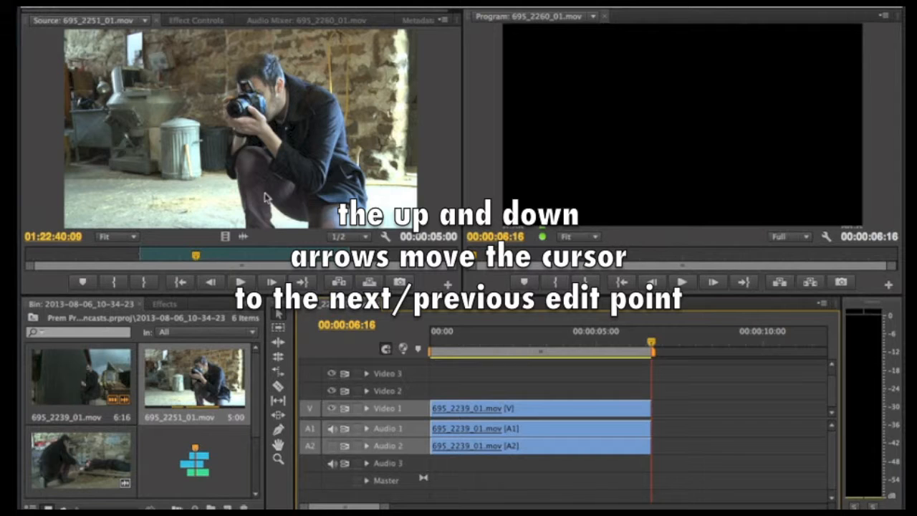
{"action": "left_click", "coordinate": [283, 176]}
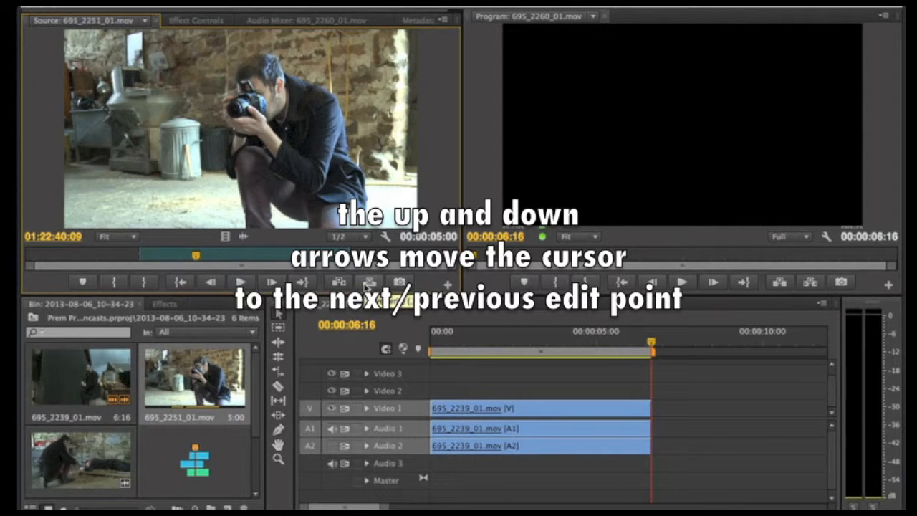
{"action": "left_click", "coordinate": [369, 283]}
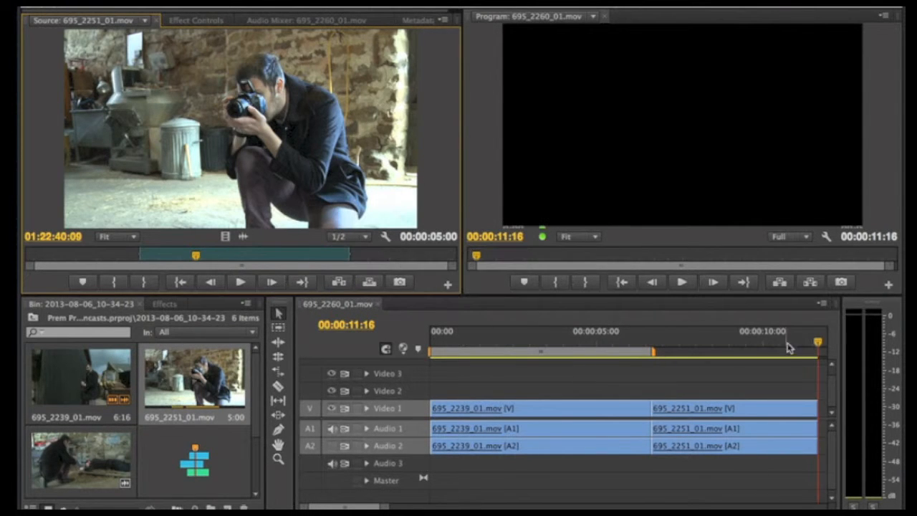
Play the sequence across the cut from 695_2239_01.mov to 695_2251_01.mov twice to check the transition.
{"action": "left_click_drag", "start_coordinate": [818, 343], "coordinate": [641, 326]}
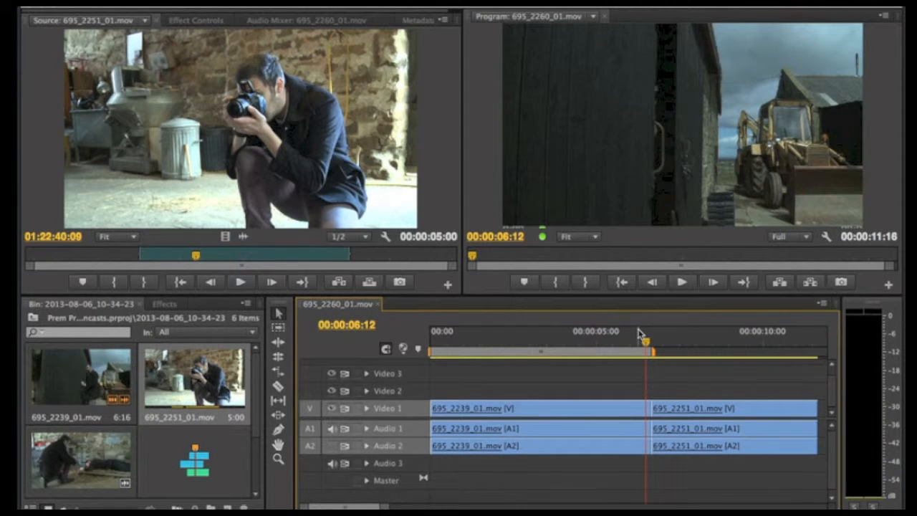
{"action": "key", "text": "space"}
{"action": "key", "text": "space"}
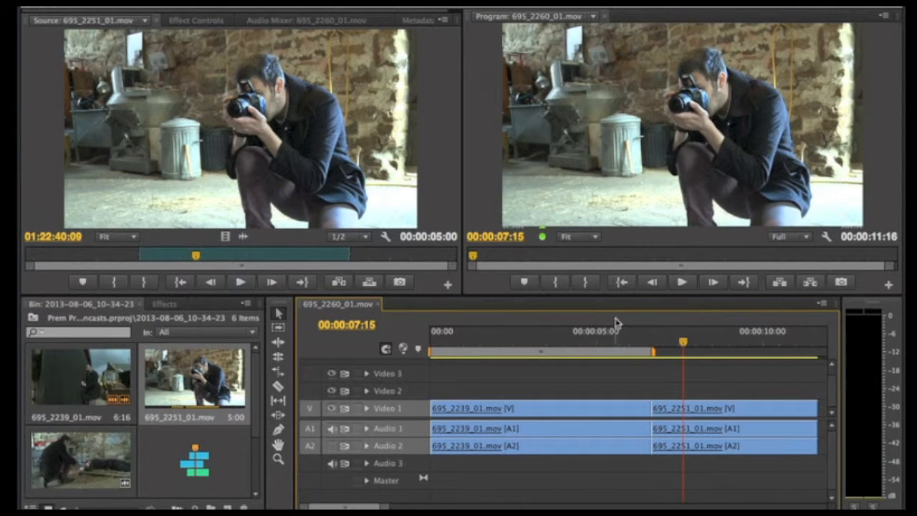
{"action": "left_click", "coordinate": [562, 338]}
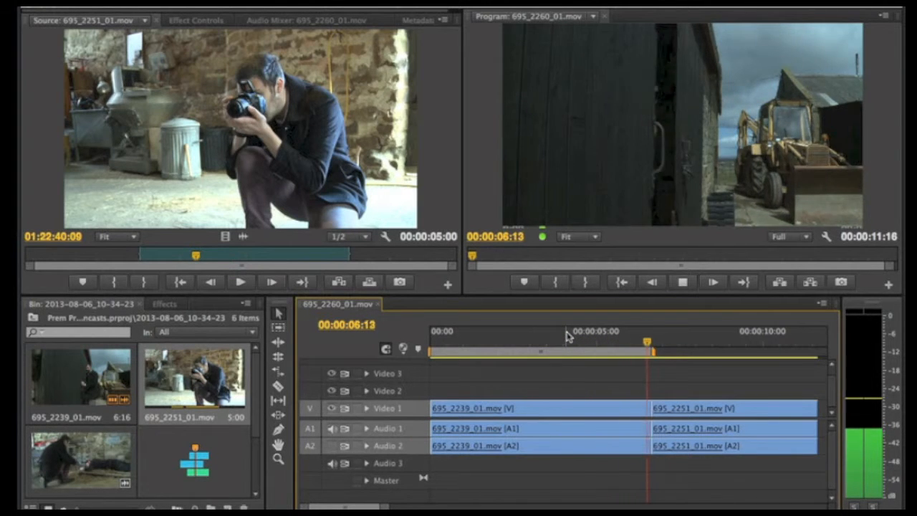
{"action": "key", "text": "space"}
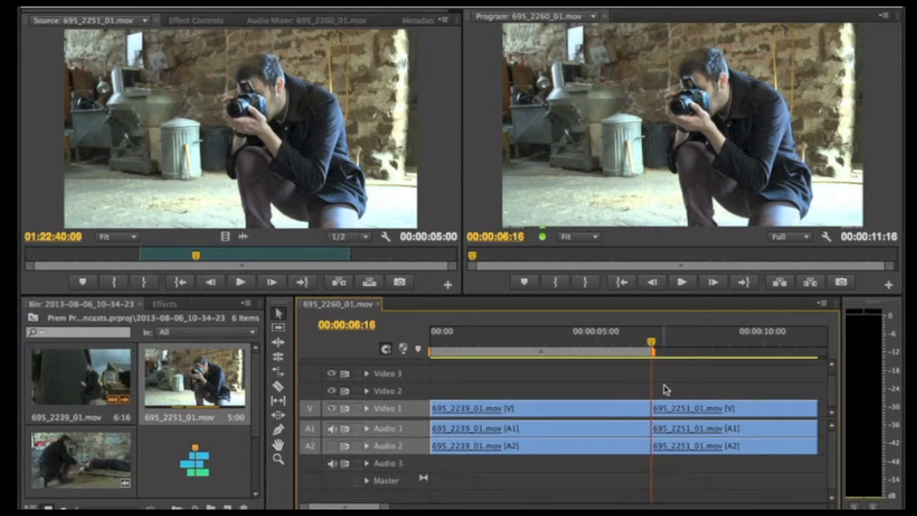
Step through the sequence's edit points and park the playhead at the cut between the two clips, 00:00:06:16.
{"action": "key", "text": "Home"}
{"action": "key", "text": "Down"}
{"action": "key", "text": "Down"}
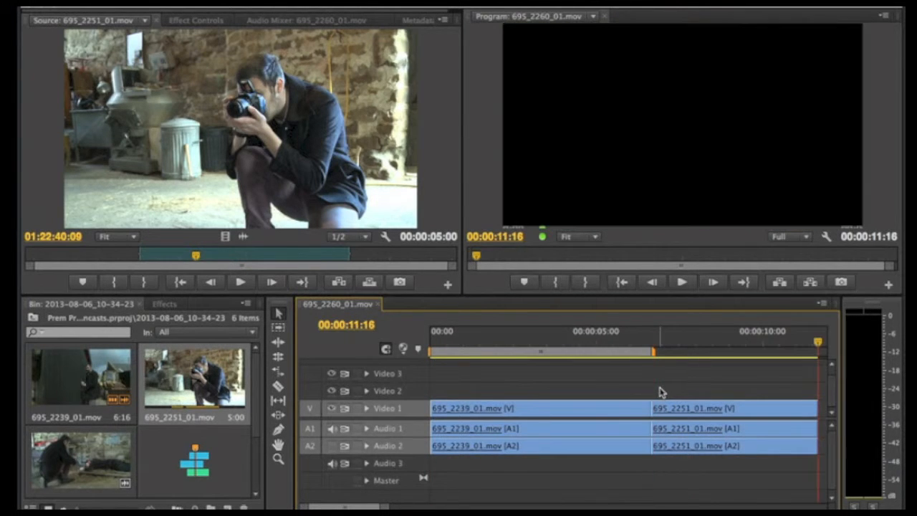
{"action": "key", "text": "Up"}
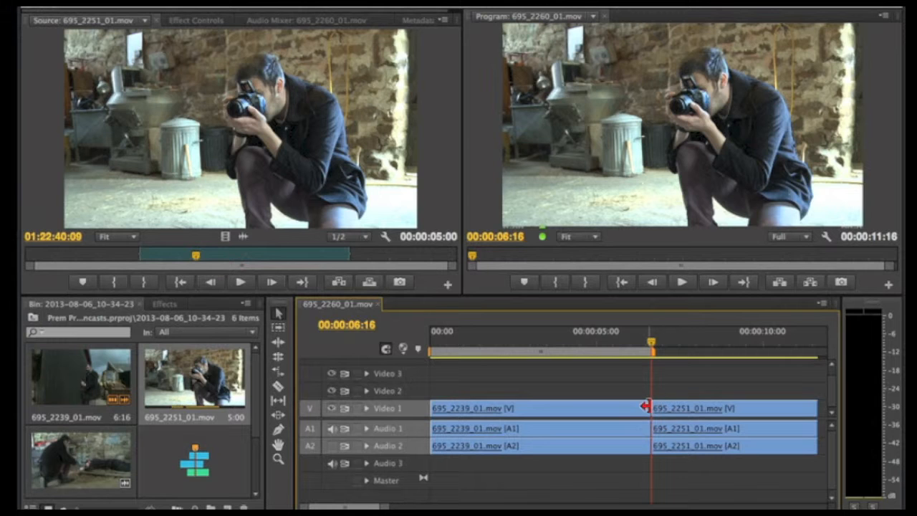
Open 695_2260_01.mov in the Source monitor and play through its marked range forwards and backwards.
{"action": "left_click", "coordinate": [119, 453]}
{"action": "double_click", "coordinate": [119, 453]}
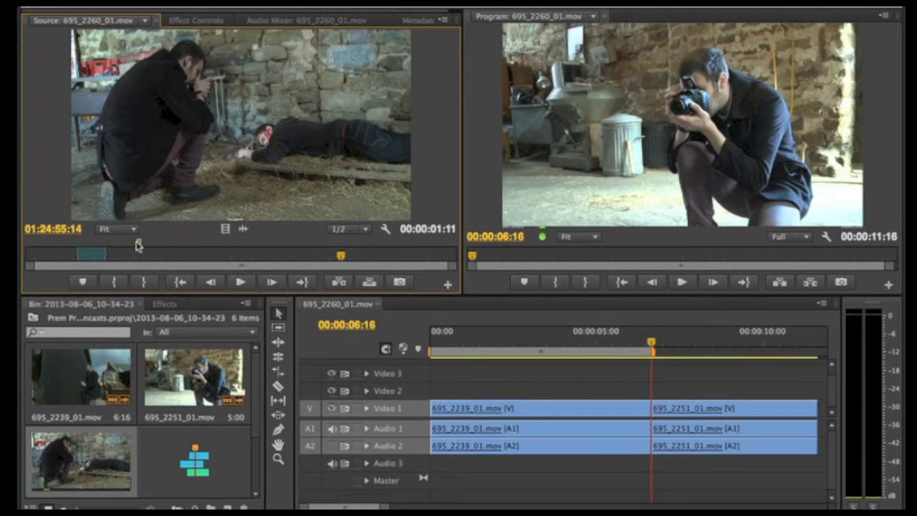
{"action": "left_click_drag", "start_coordinate": [340, 257], "coordinate": [101, 260]}
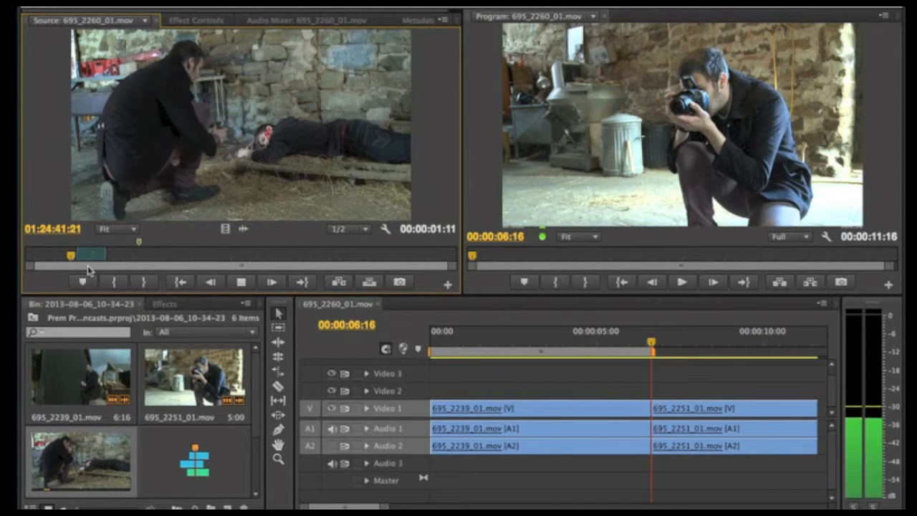
{"action": "key", "text": "l"}
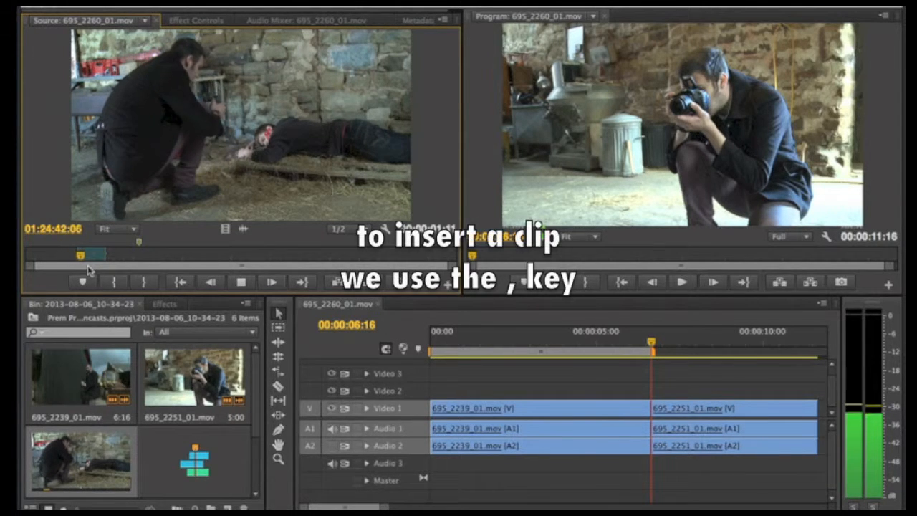
{"action": "key", "text": "j"}
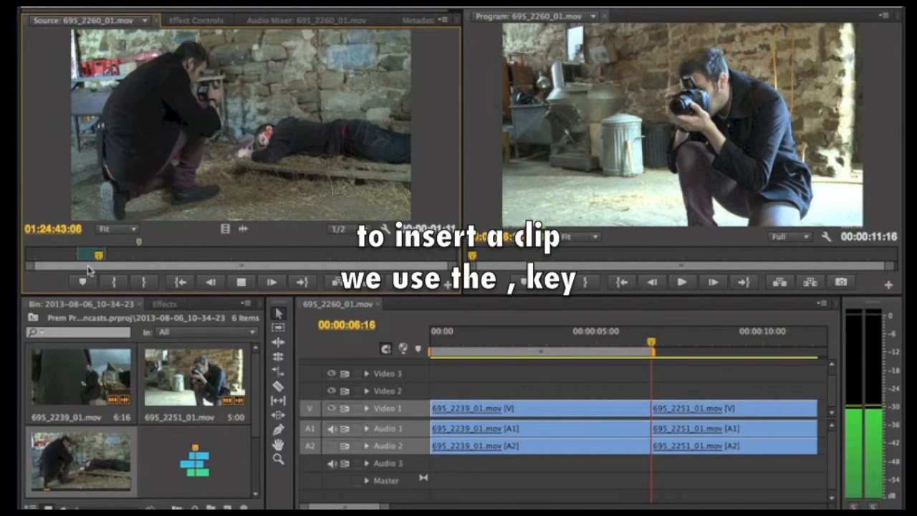
{"action": "key", "text": "k"}
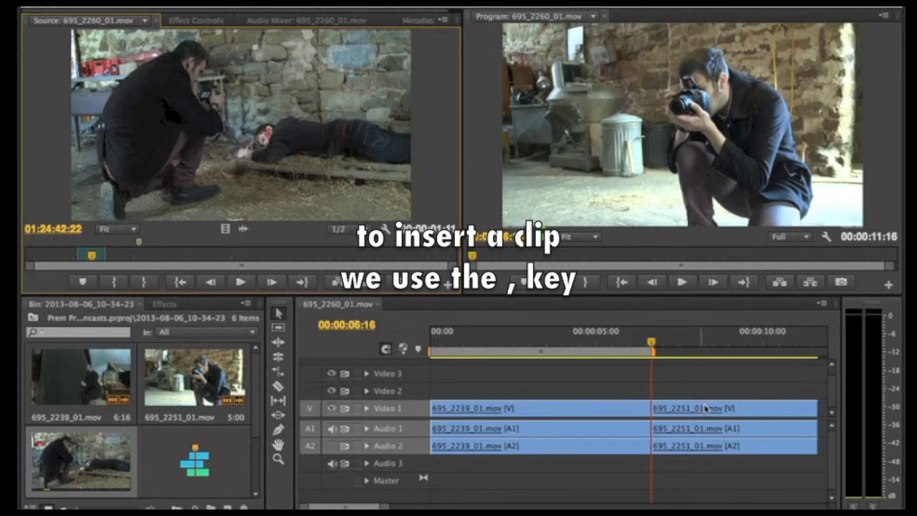
Try inserting the marked range of 695_2260_01.mov between 695_2239_01.mov and 695_2251_01.mov, and play the result.
{"action": "left_click", "coordinate": [679, 409]}
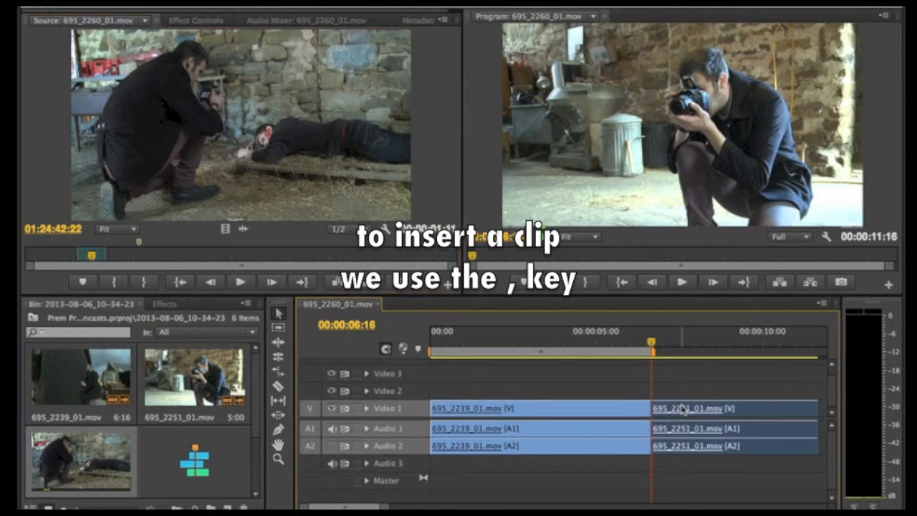
{"action": "left_click", "coordinate": [603, 408]}
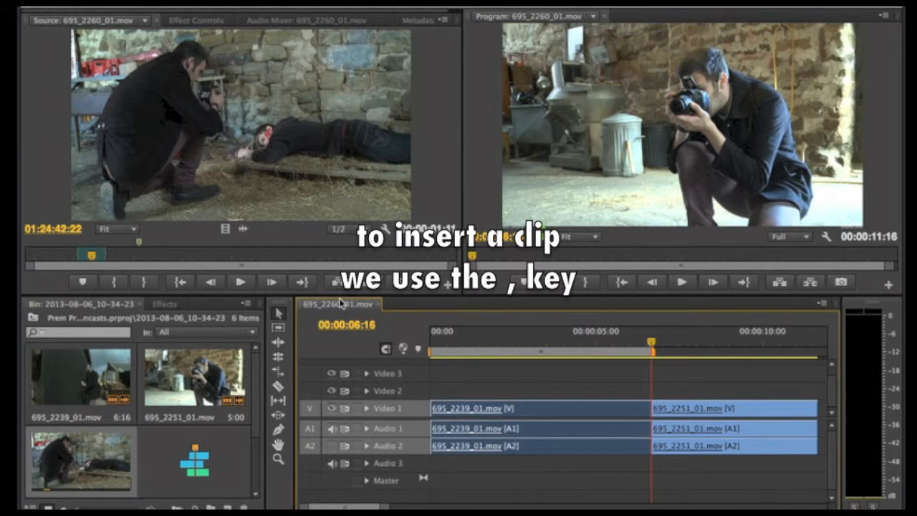
{"action": "key", "text": "comma"}
{"action": "left_click_drag", "start_coordinate": [701, 347], "coordinate": [628, 347]}
{"action": "key", "text": "space"}
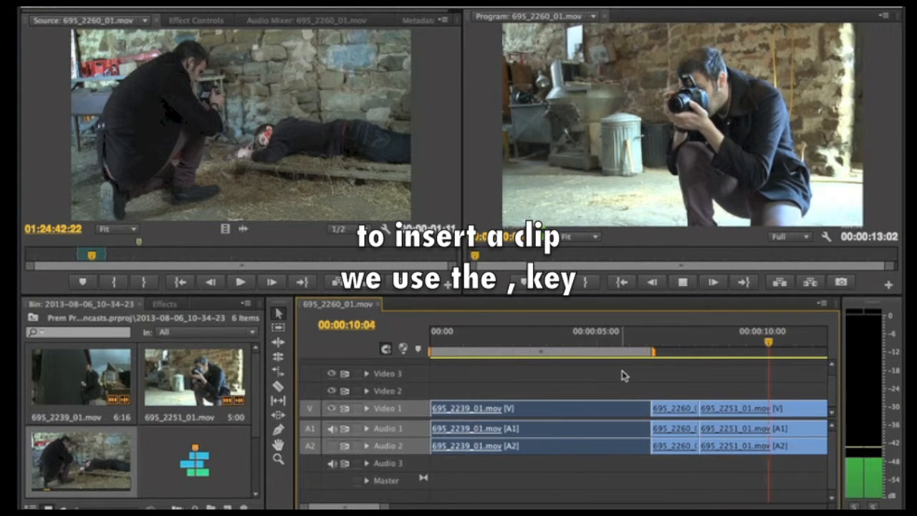
{"action": "key", "text": "space"}
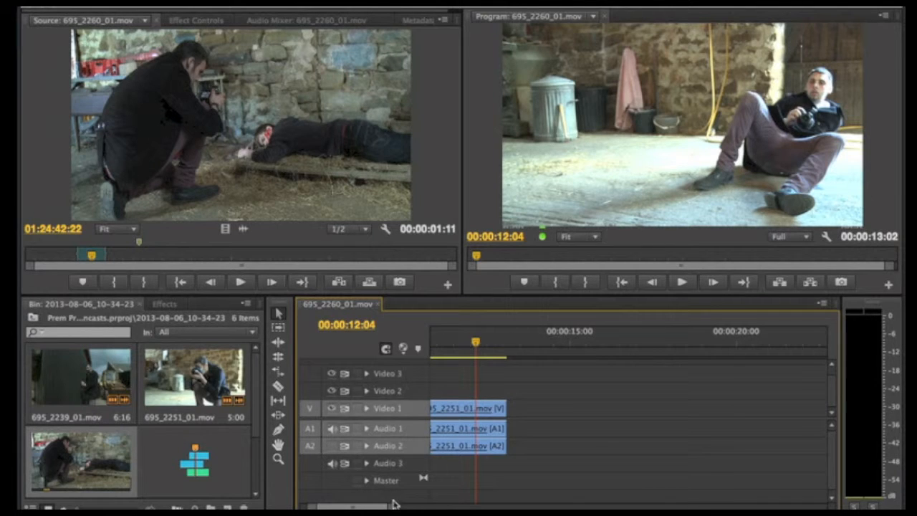
Undo the insertion of 695_2260_01.mov at the cut.
{"action": "left_click_drag", "start_coordinate": [395, 506], "coordinate": [369, 508]}
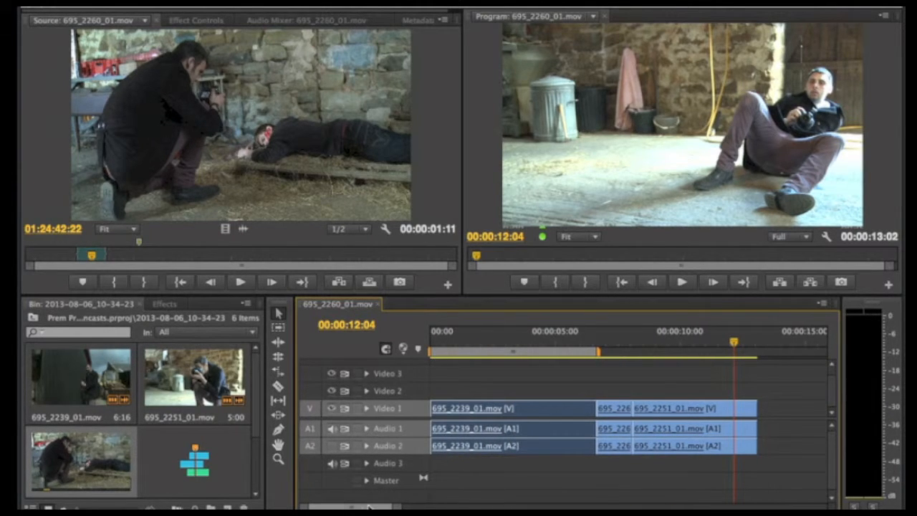
{"action": "left_click_drag", "start_coordinate": [734, 342], "coordinate": [608, 345]}
{"action": "key", "text": "super+z"}
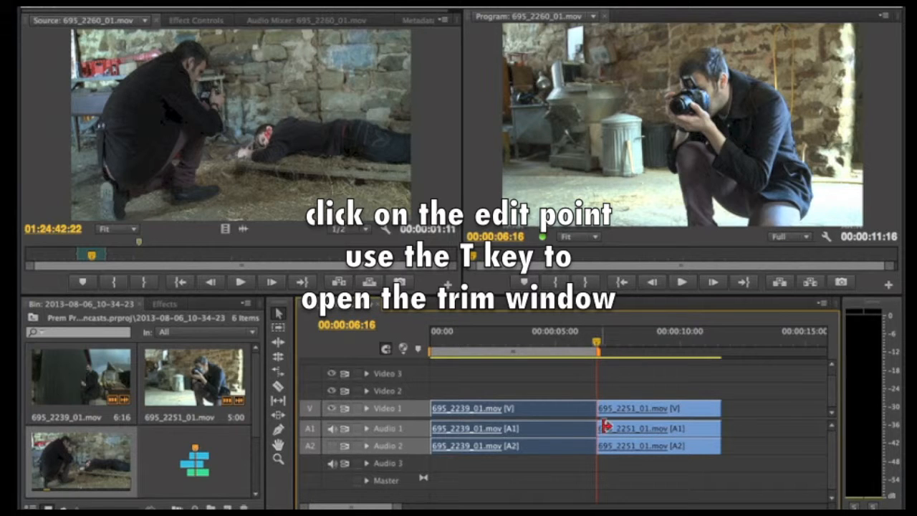
Open the cut between the two clips for trimming and ripple trim the end of 695_2239_01.mov back by 25 frames.
{"action": "key", "text": "t"}
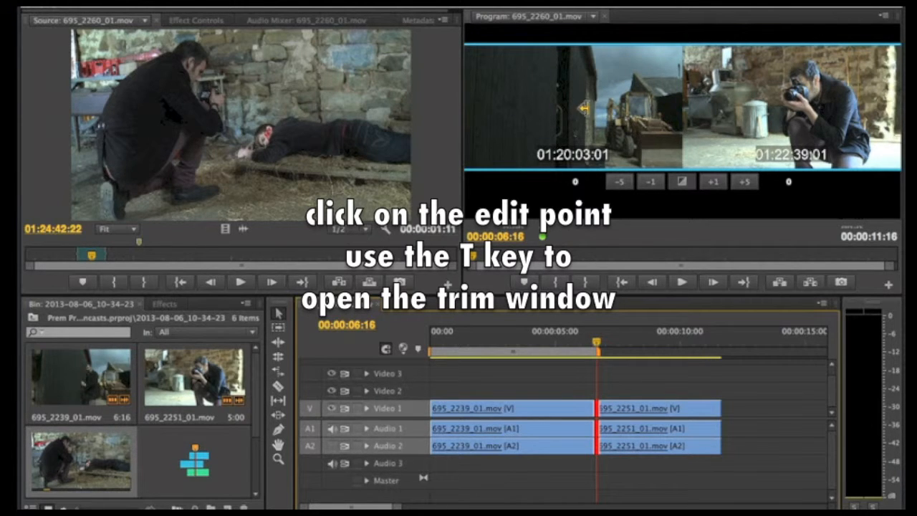
{"action": "left_click", "coordinate": [604, 106]}
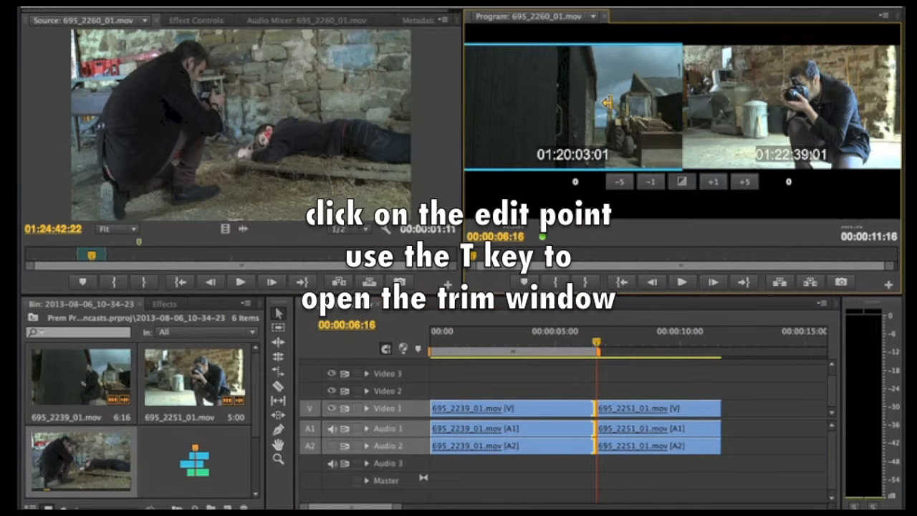
{"action": "key", "text": "j"}
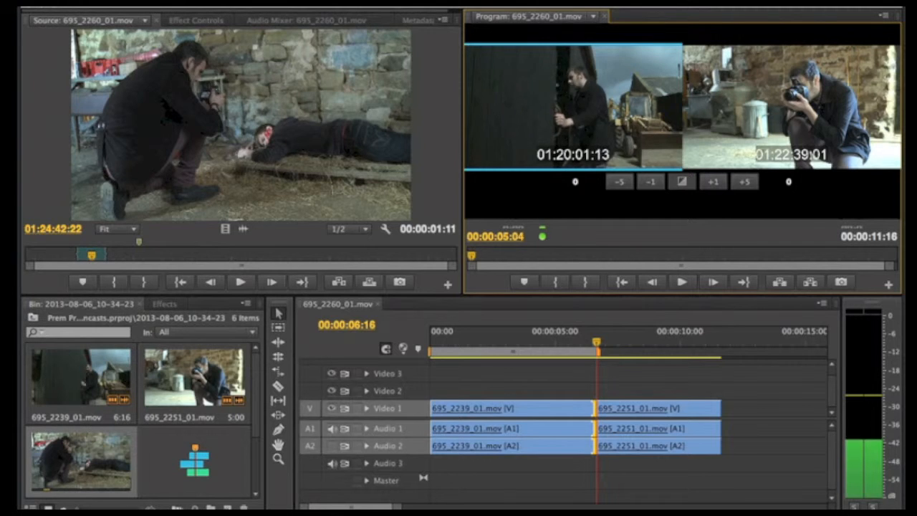
{"action": "key", "text": "k"}
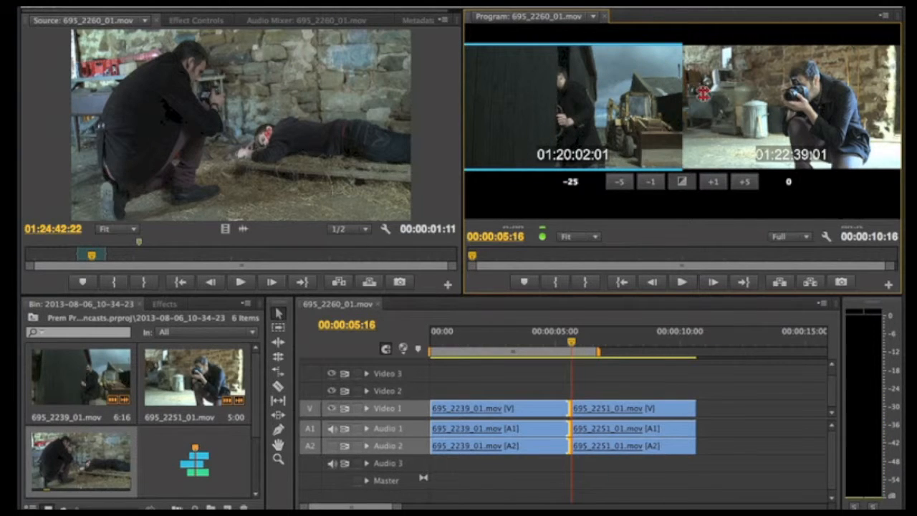
Ripple trim the start of 695_2251_01.mov forward by 53 frames and place the playhead at 00:00:04:15, ahead of the cut.
{"action": "left_click", "coordinate": [704, 97]}
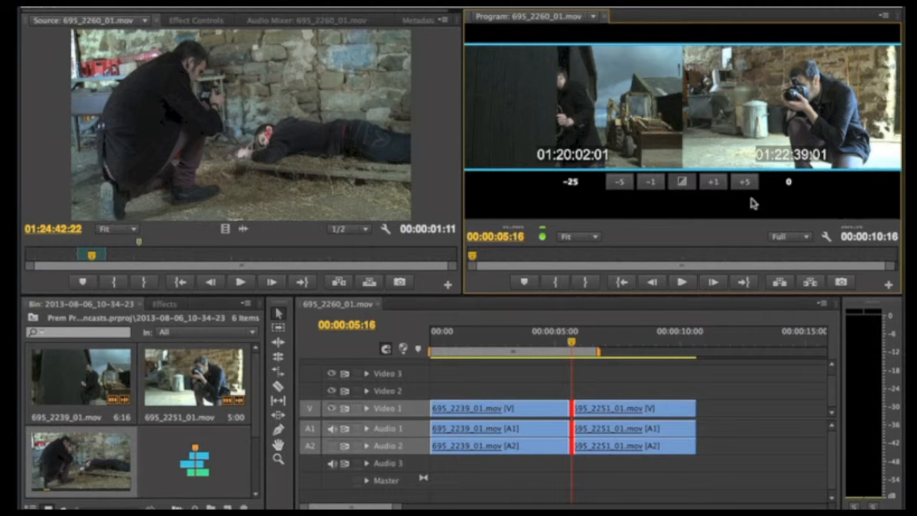
{"action": "left_click", "coordinate": [731, 96]}
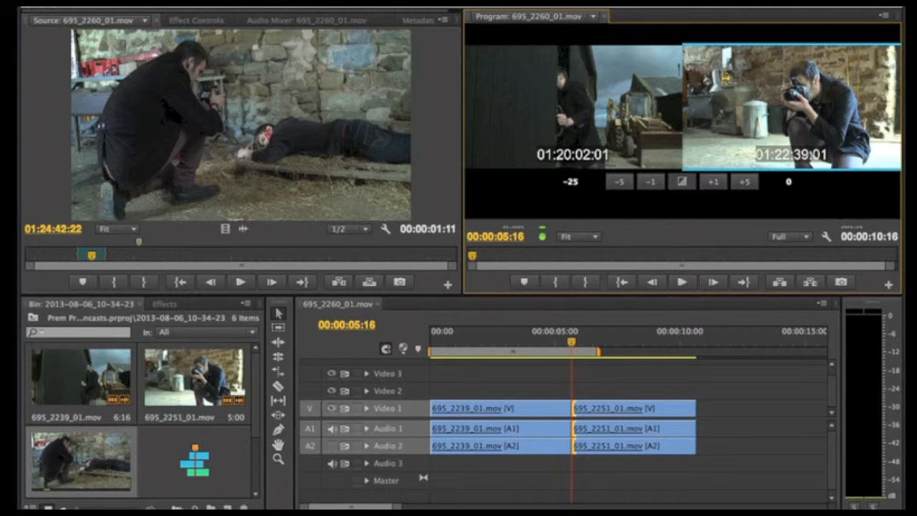
{"action": "key", "text": "space"}
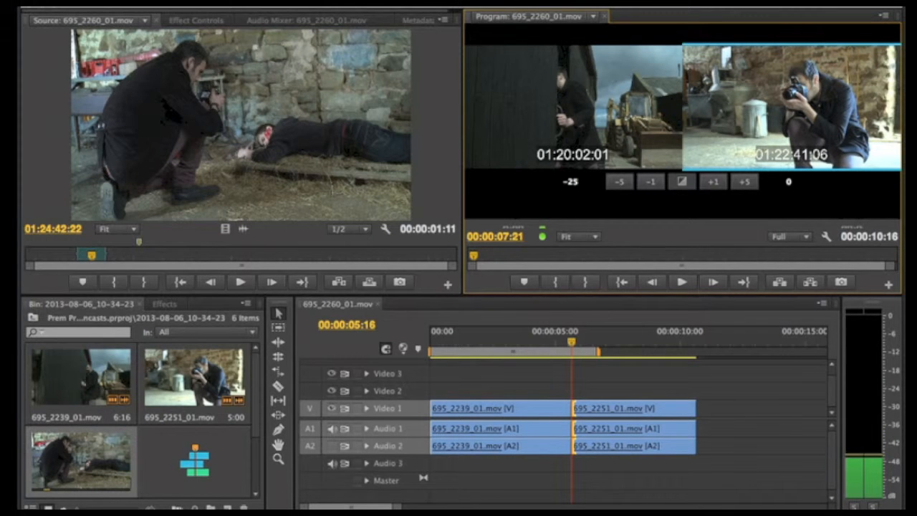
{"action": "key", "text": "space"}
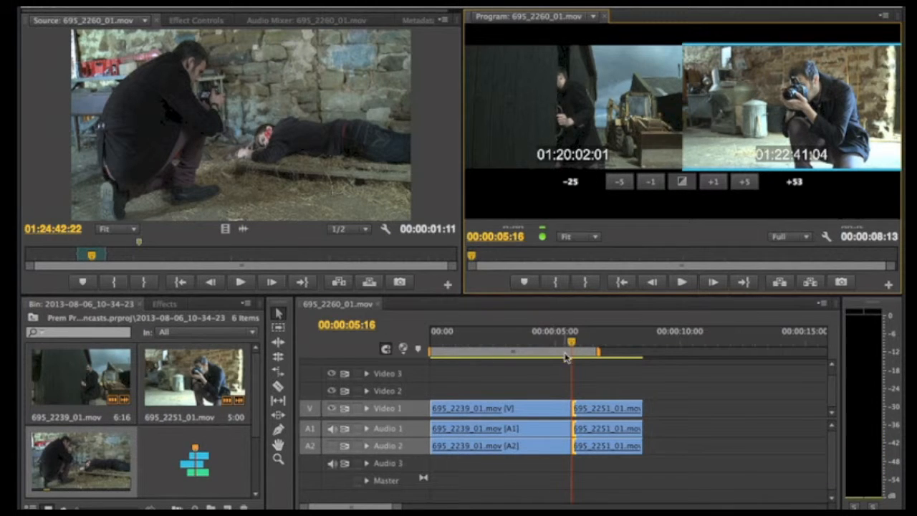
{"action": "left_click_drag", "start_coordinate": [571, 343], "coordinate": [551, 345]}
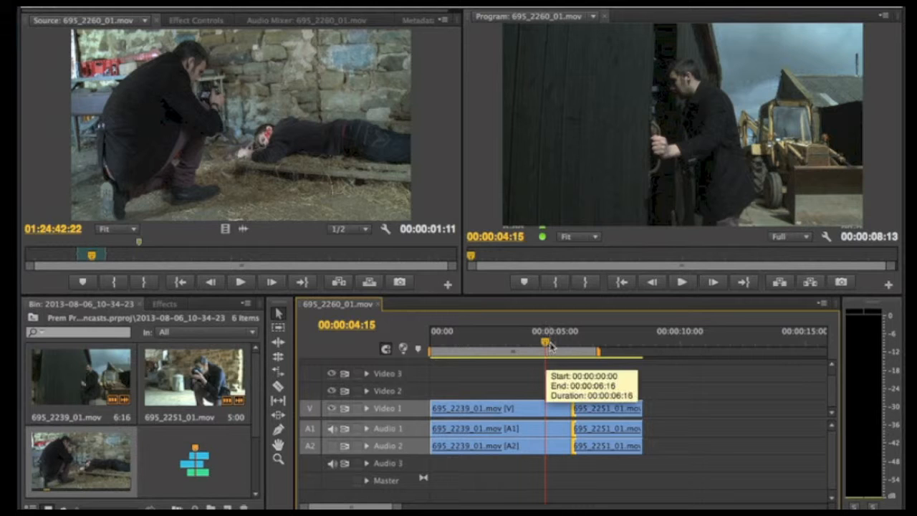
Play through the trimmed cut between 695_2239_01.mov and 695_2251_01.mov twice to review the edit.
{"action": "key", "text": "space"}
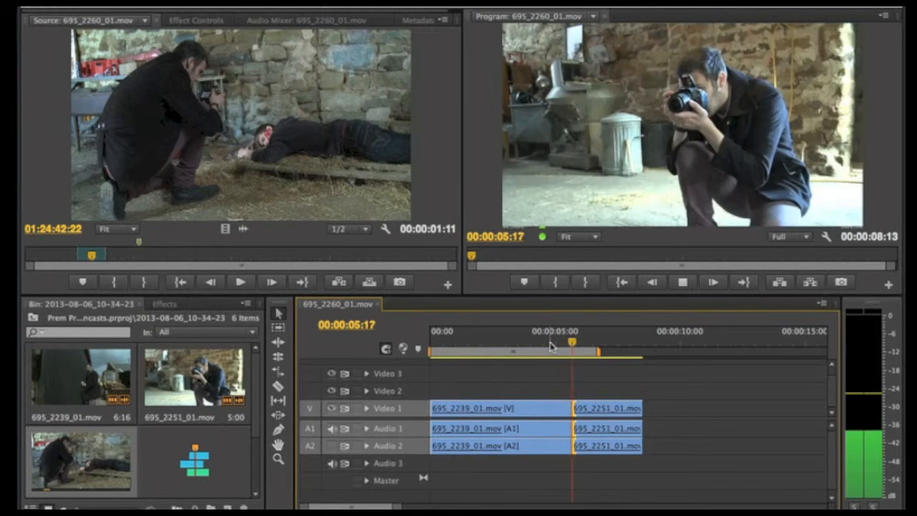
{"action": "key", "text": "space"}
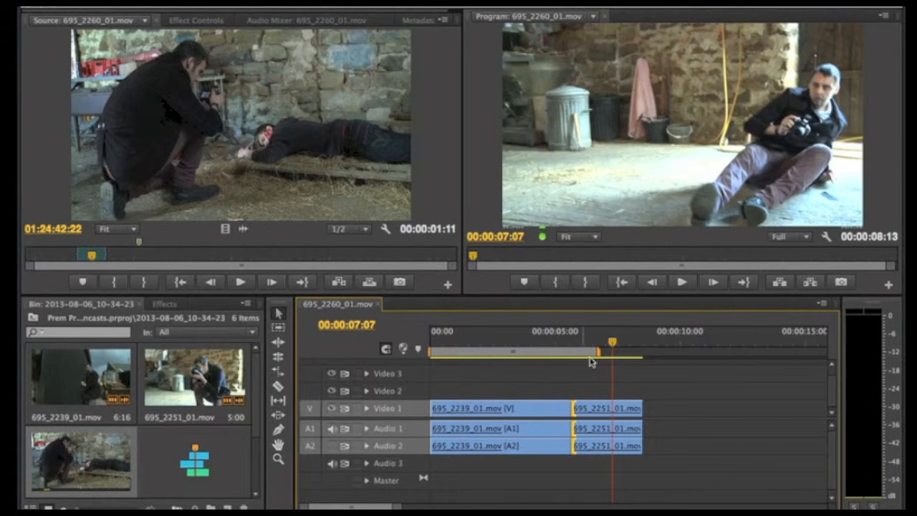
{"action": "left_click_drag", "start_coordinate": [611, 345], "coordinate": [544, 344]}
{"action": "key", "text": "space"}
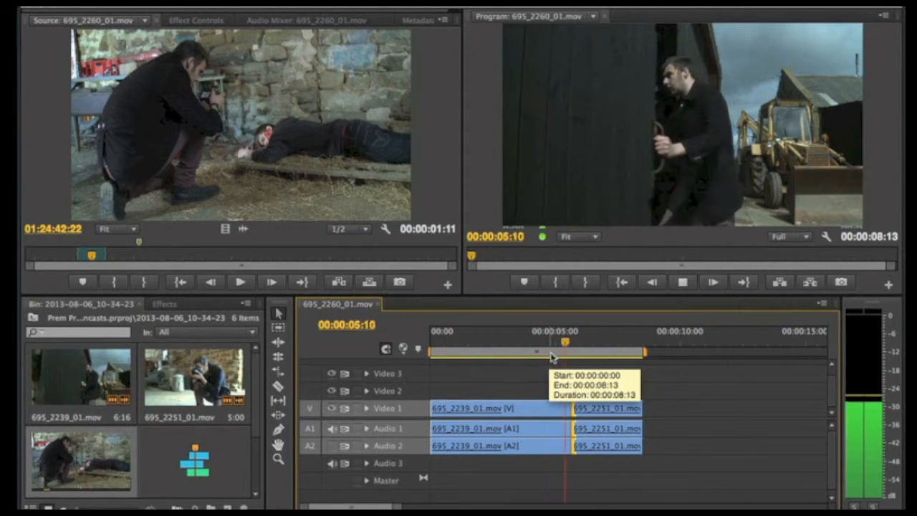
{"action": "key", "text": "space"}
Apply the Film Dissolve video transition to the Video 1 cut between 695_2239_01.mov and 695_2251_01.mov.
{"action": "left_click_drag", "start_coordinate": [595, 345], "coordinate": [566, 343]}
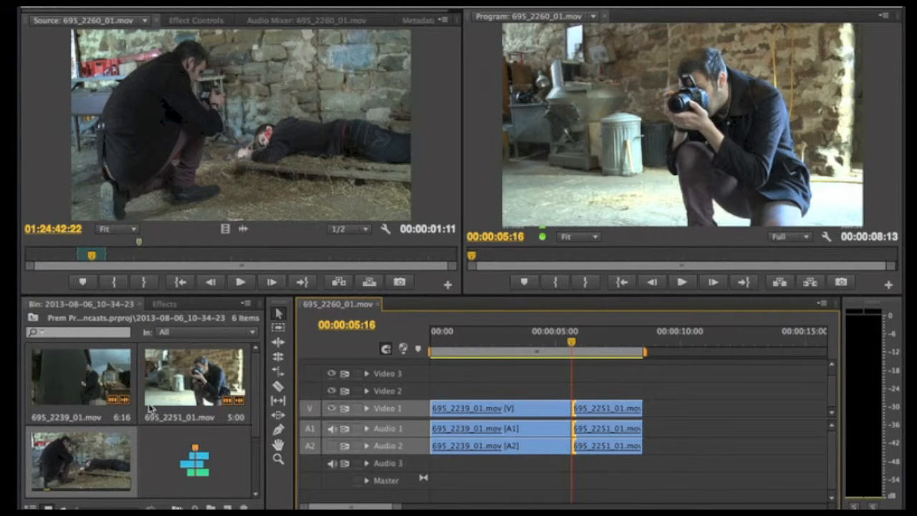
{"action": "left_click", "coordinate": [164, 304]}
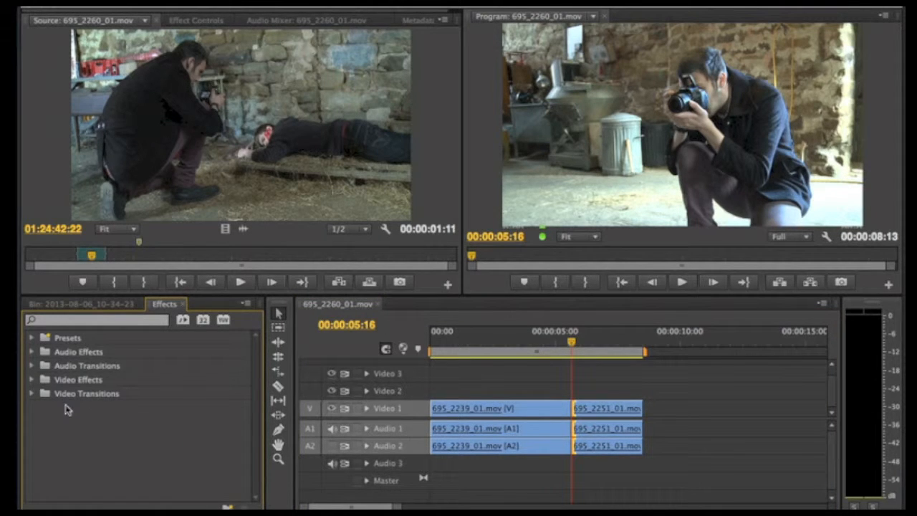
{"action": "left_click", "coordinate": [32, 394]}
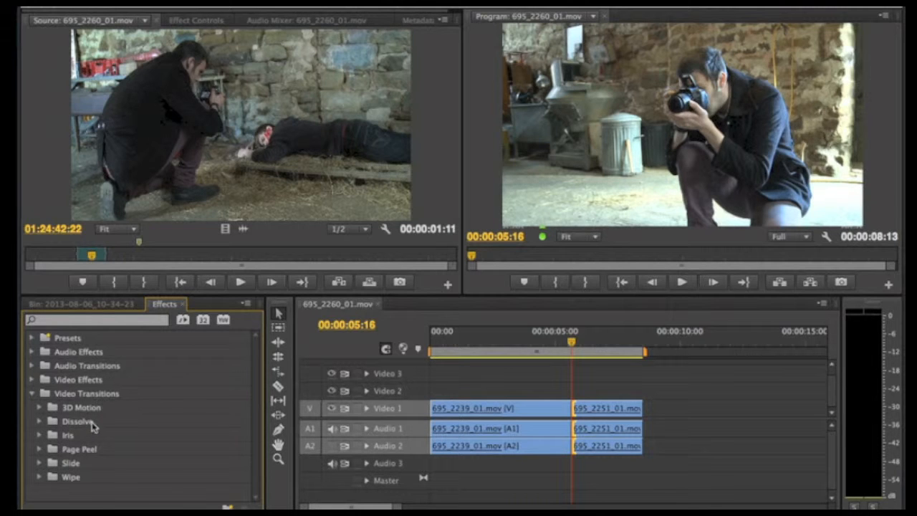
{"action": "left_click", "coordinate": [40, 422]}
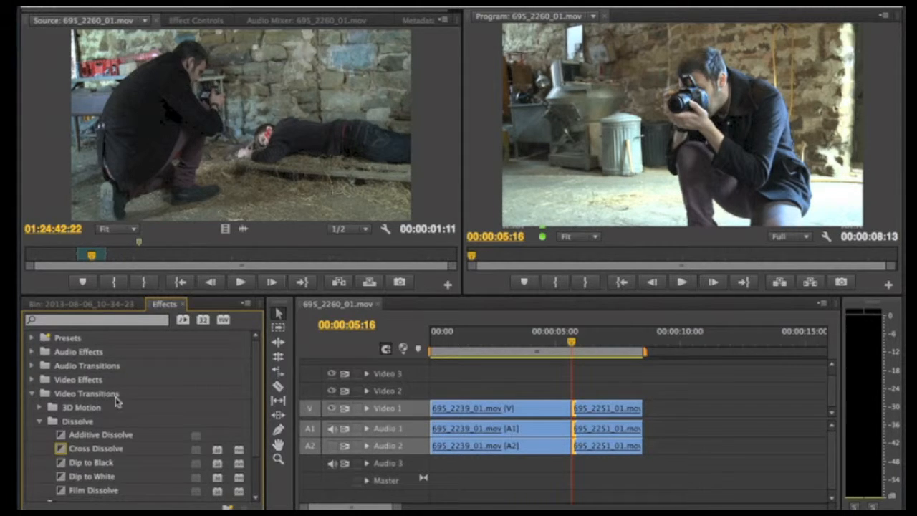
{"action": "scroll", "coordinate": [256, 378], "scroll_direction": "down", "scroll_amount": 1}
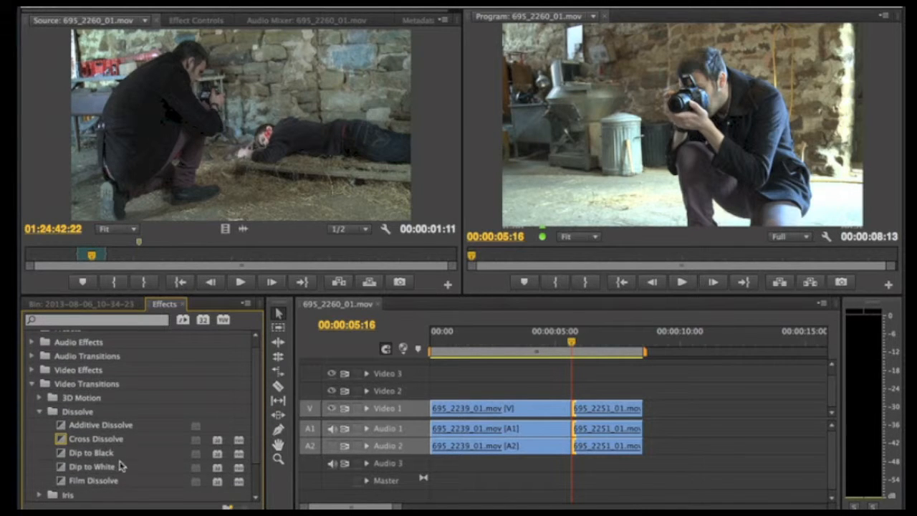
{"action": "left_click", "coordinate": [62, 442]}
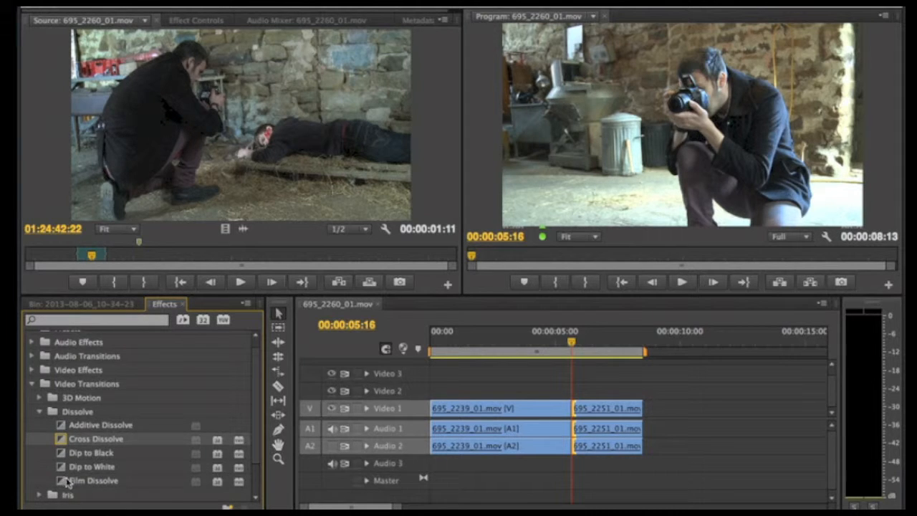
{"action": "left_click", "coordinate": [75, 483]}
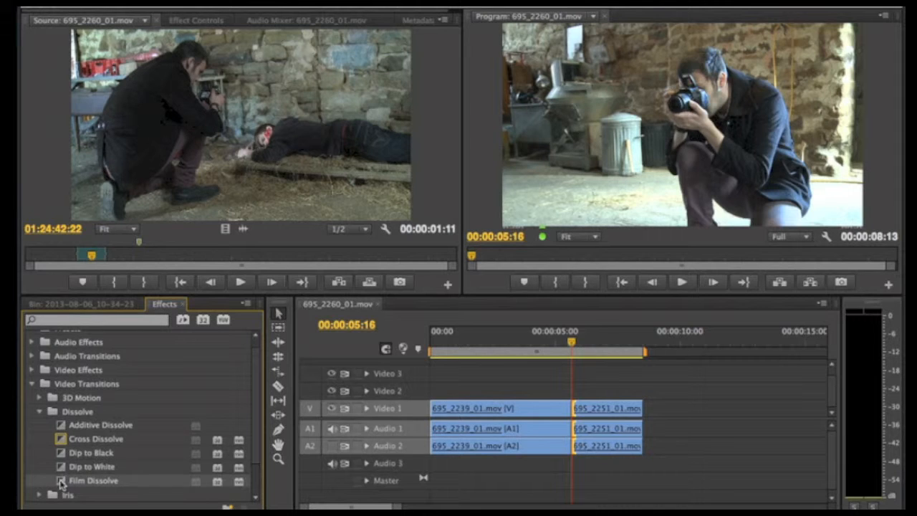
{"action": "left_click_drag", "start_coordinate": [61, 483], "coordinate": [573, 408]}
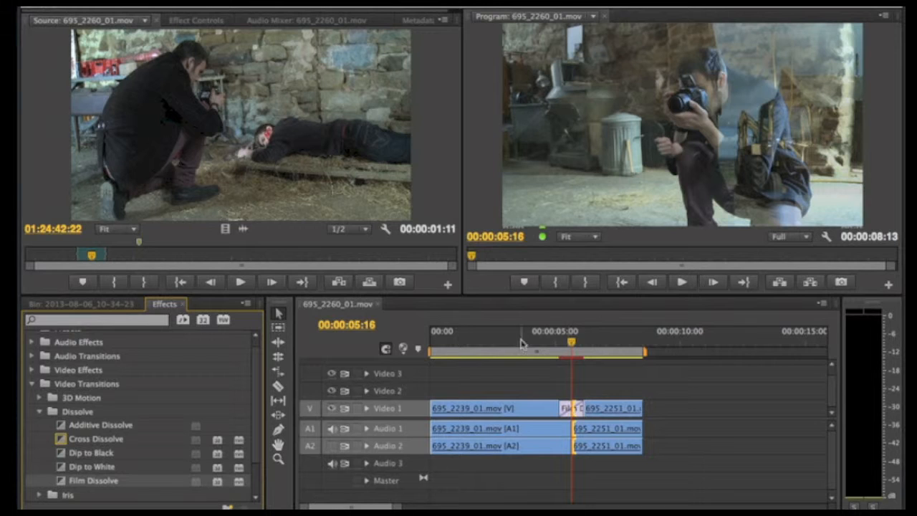
Preview the Film Dissolve from ahead of the cut, and render the sequence to play the transition back.
{"action": "left_click_drag", "start_coordinate": [571, 348], "coordinate": [540, 349]}
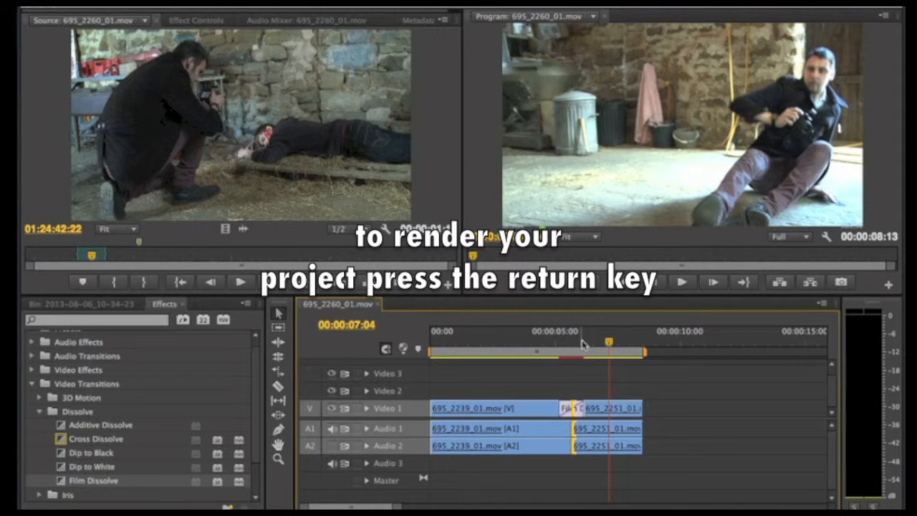
{"action": "key", "text": "Return"}
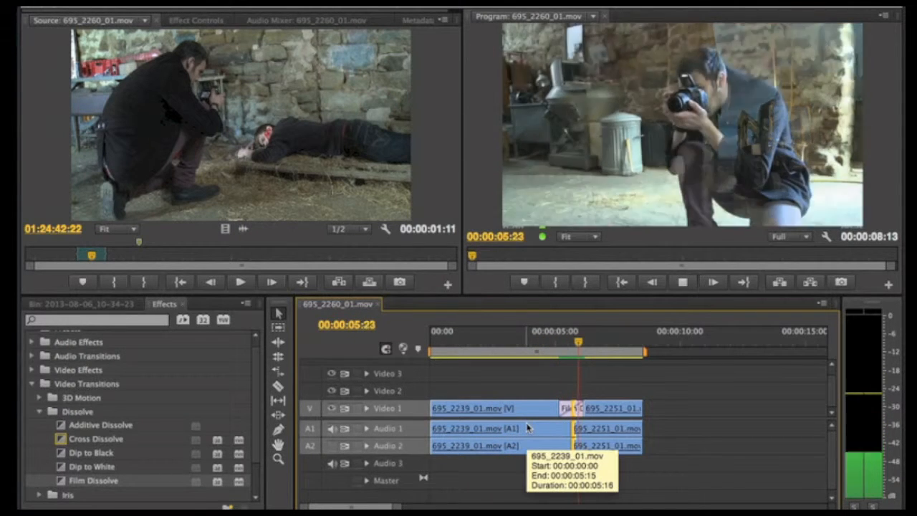
{"action": "key", "text": "space"}
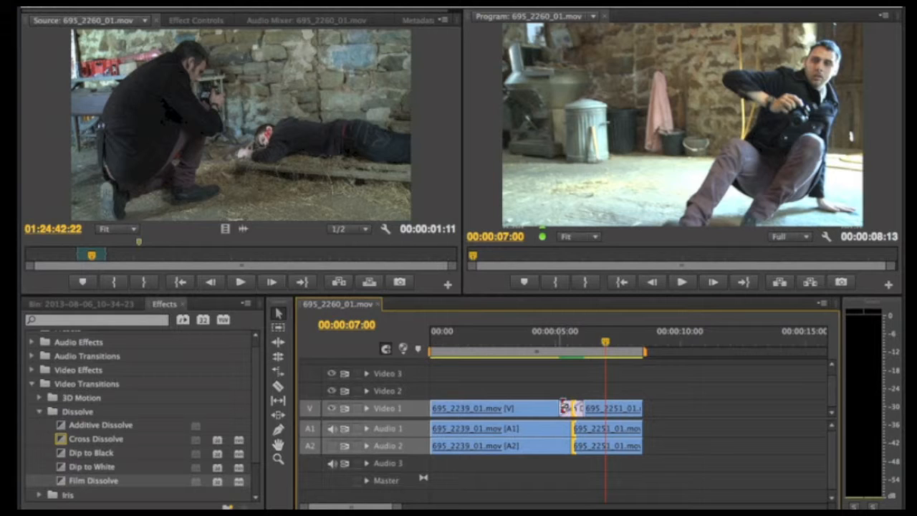
Lengthen the Film Dissolve on both sides of the cut to about twice its length and check its blended frames.
{"action": "mouse_move", "coordinate": [564, 407]}
{"action": "left_mouse_down"}
{"action": "mouse_move", "coordinate": [542, 407]}
{"action": "mouse_move", "coordinate": [553, 408]}
{"action": "left_mouse_up"}
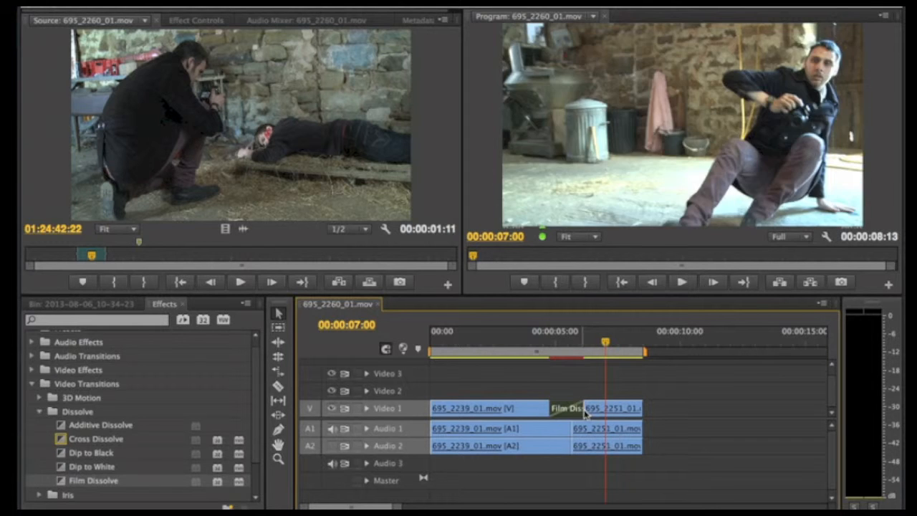
{"action": "left_click_drag", "start_coordinate": [580, 409], "coordinate": [594, 408]}
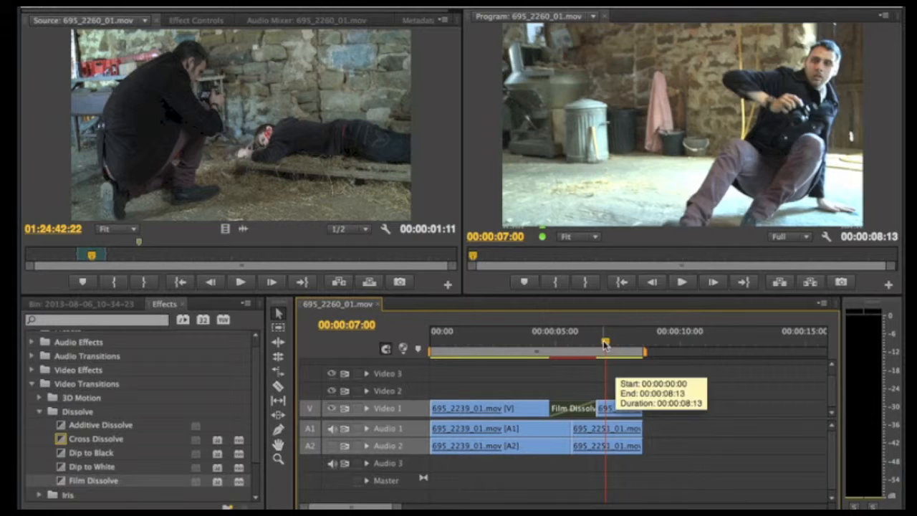
{"action": "left_click_drag", "start_coordinate": [604, 344], "coordinate": [574, 347]}
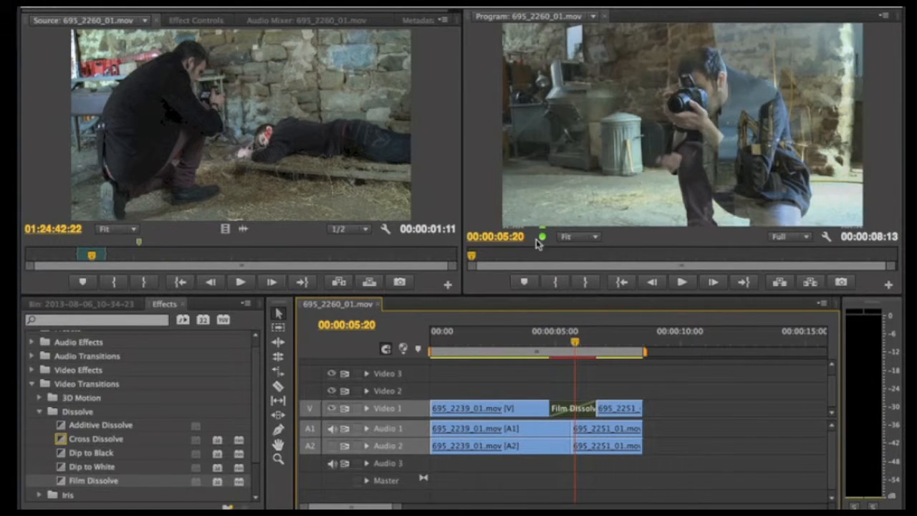
{"action": "left_click_drag", "start_coordinate": [575, 344], "coordinate": [570, 344]}
Play the sequence through the lengthened Film Dissolve, and render it for a smooth playback.
{"action": "left_click", "coordinate": [524, 337]}
{"action": "key", "text": "space"}
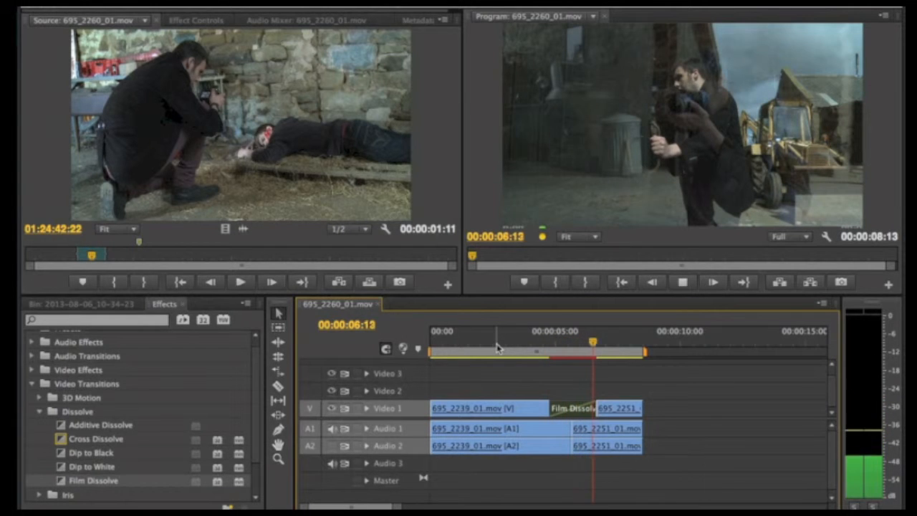
{"action": "key", "text": "space"}
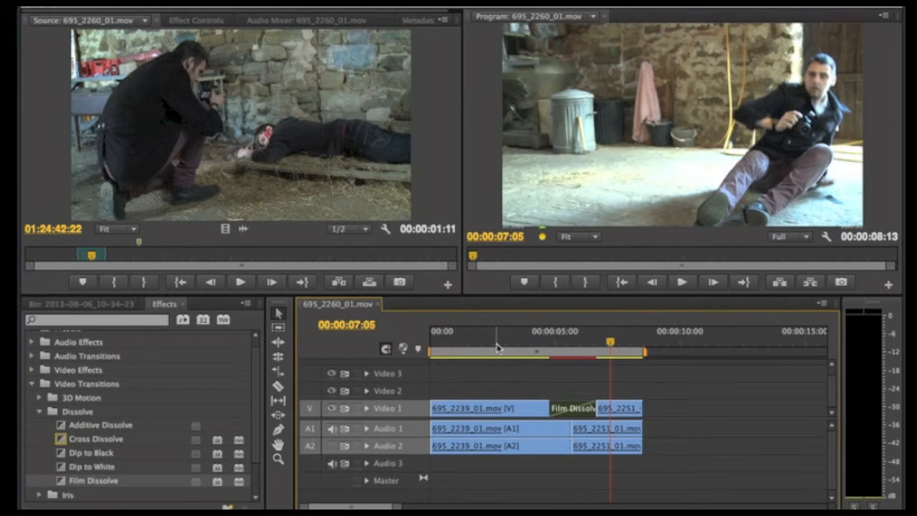
{"action": "key", "text": "Return"}
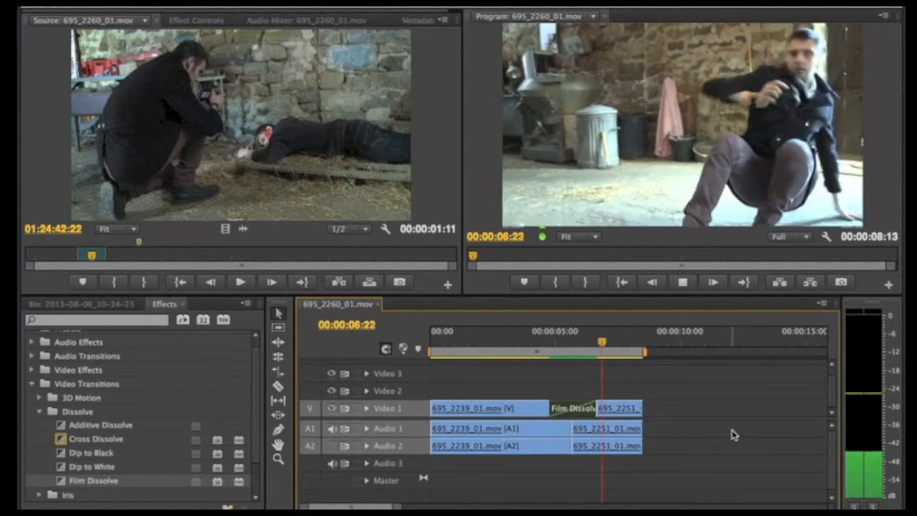
{"action": "key", "text": "space"}
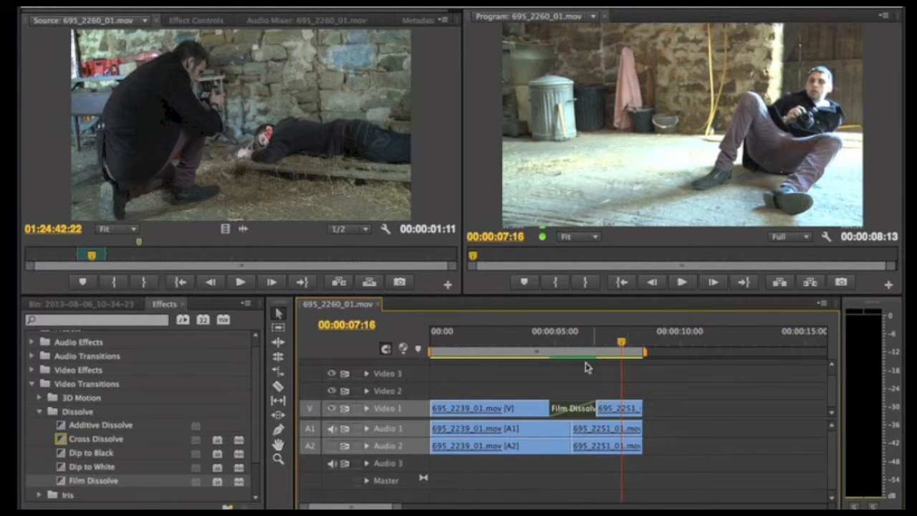
Collapse the Dissolve and Video Transitions folders in the effects list.
{"action": "left_click", "coordinate": [86, 304]}
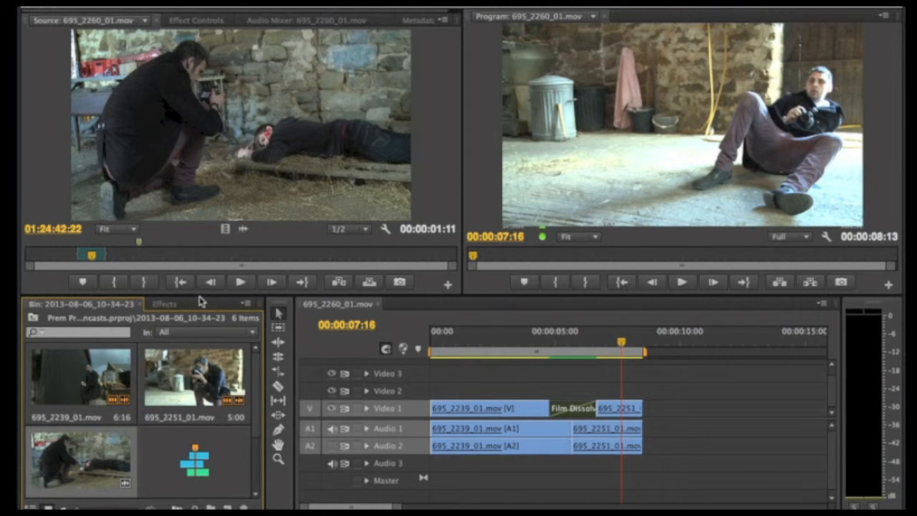
{"action": "left_click", "coordinate": [164, 303]}
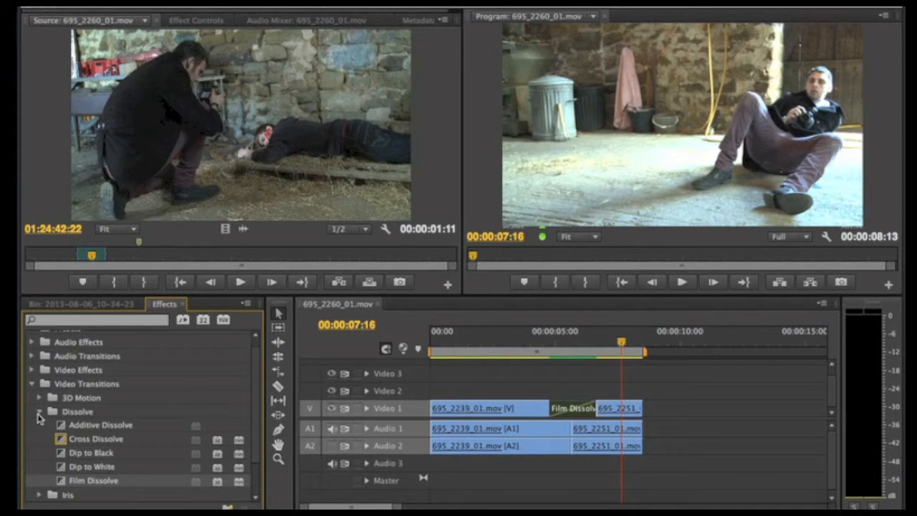
{"action": "left_click", "coordinate": [39, 412]}
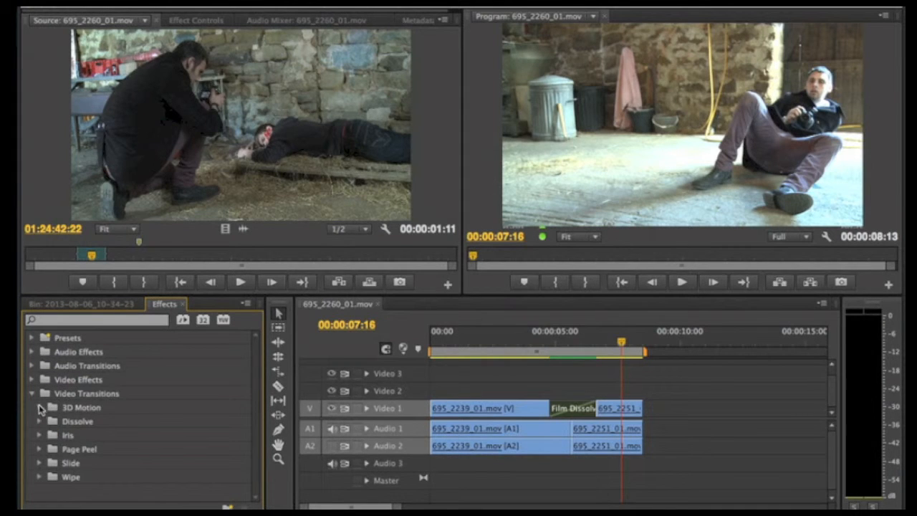
{"action": "left_click", "coordinate": [34, 394]}
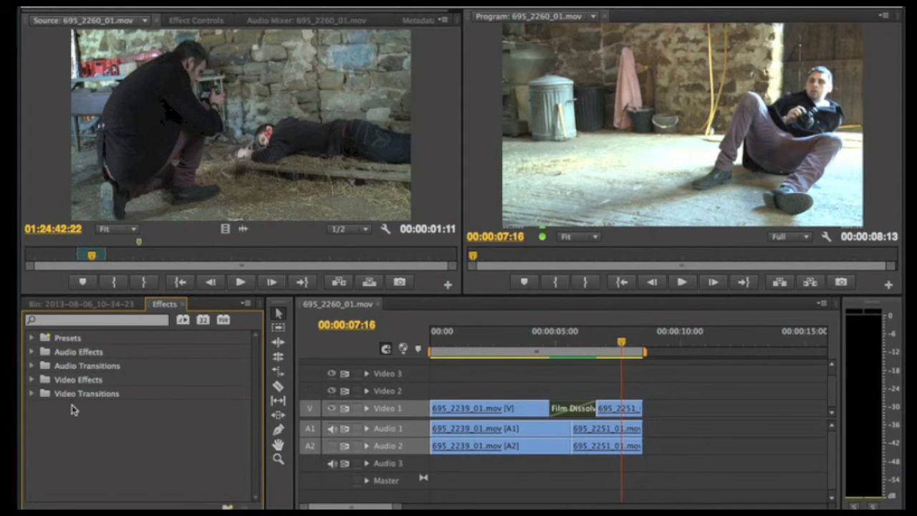